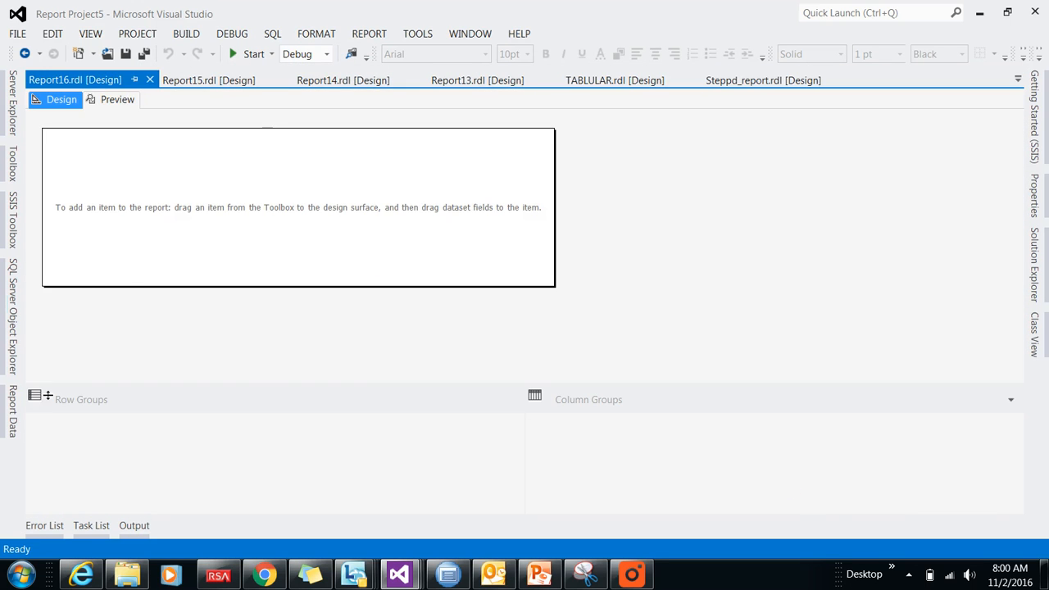
Add a report data source named DataSource1 that uses the shared data source reference shared_ds
left_click(12, 410)
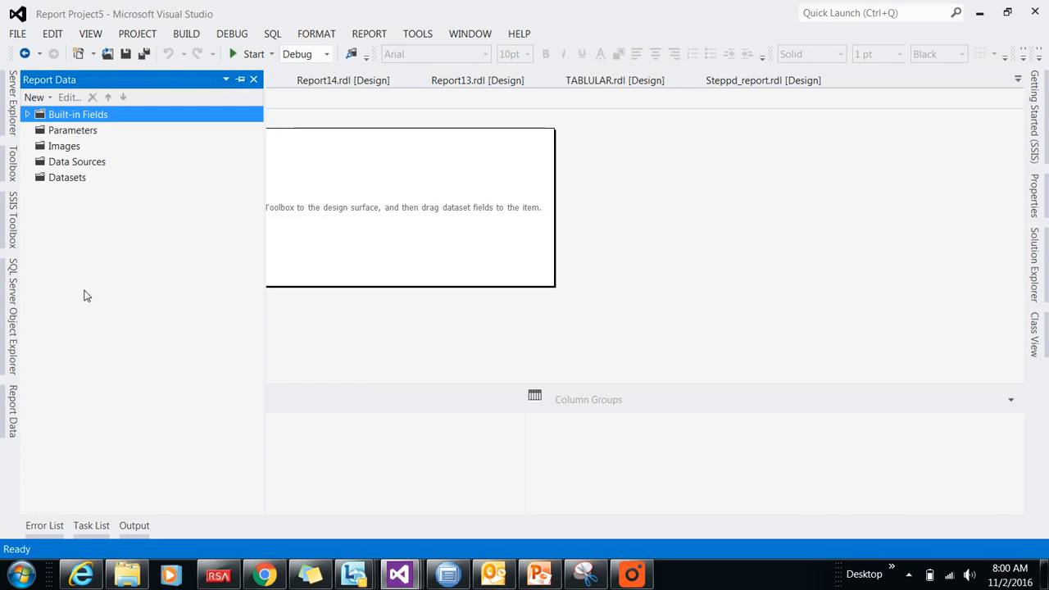
right_click(92, 163)
left_click(123, 171)
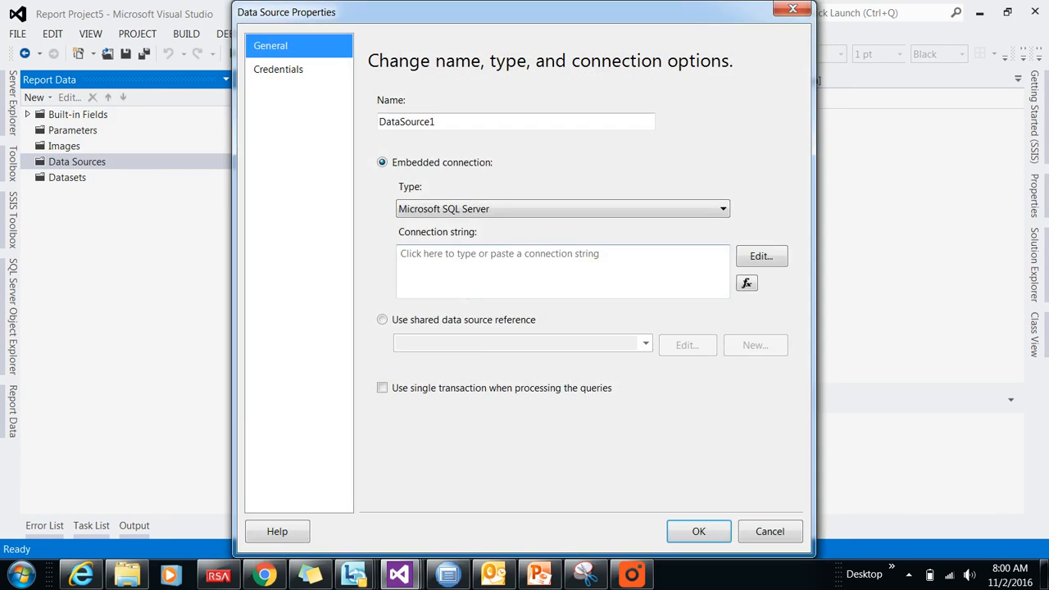
left_click(418, 327)
left_click(629, 347)
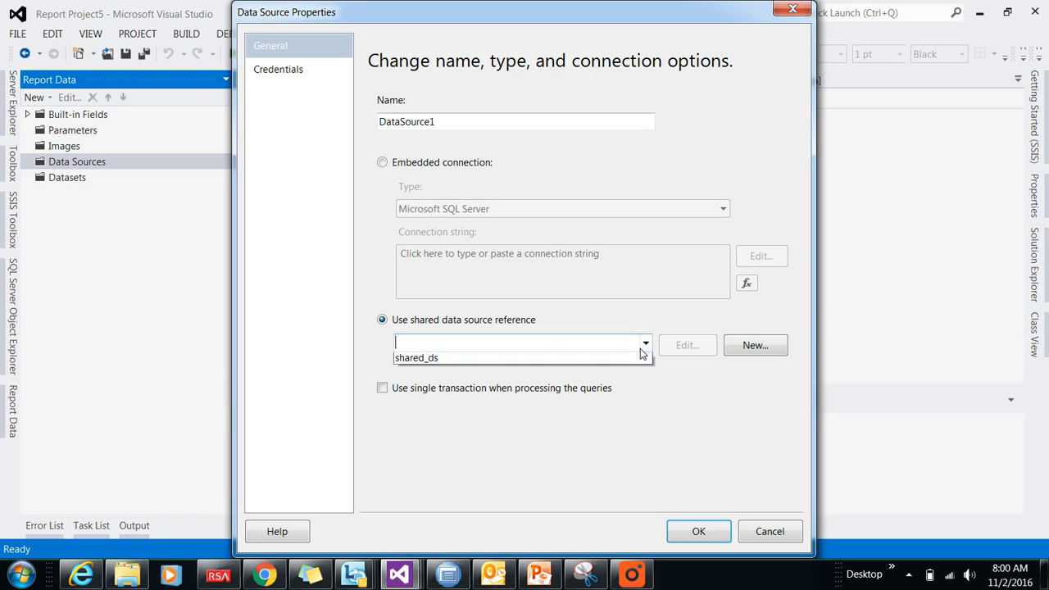
left_click(518, 357)
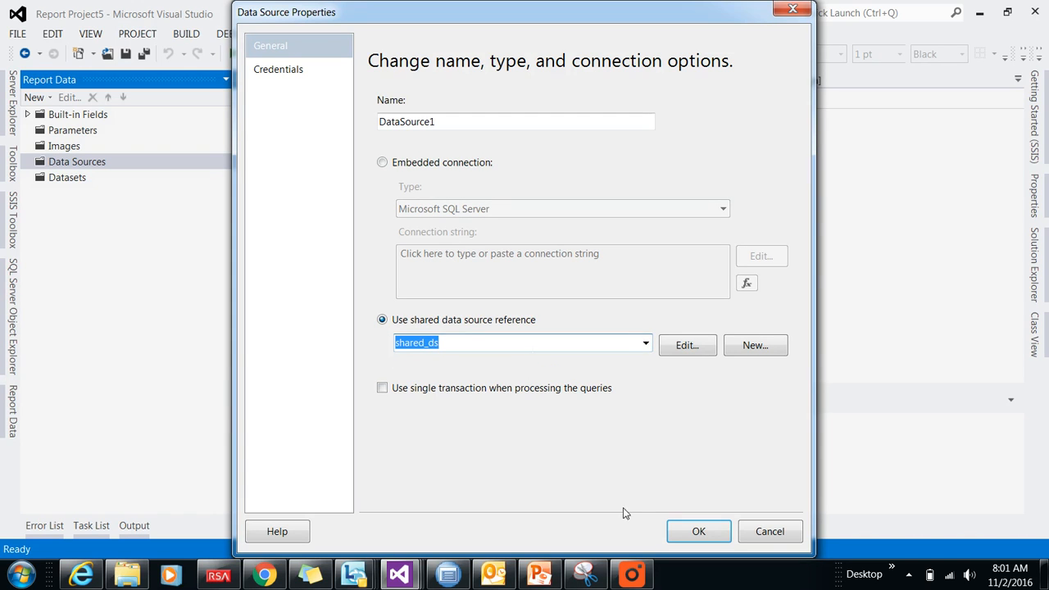
left_click(688, 528)
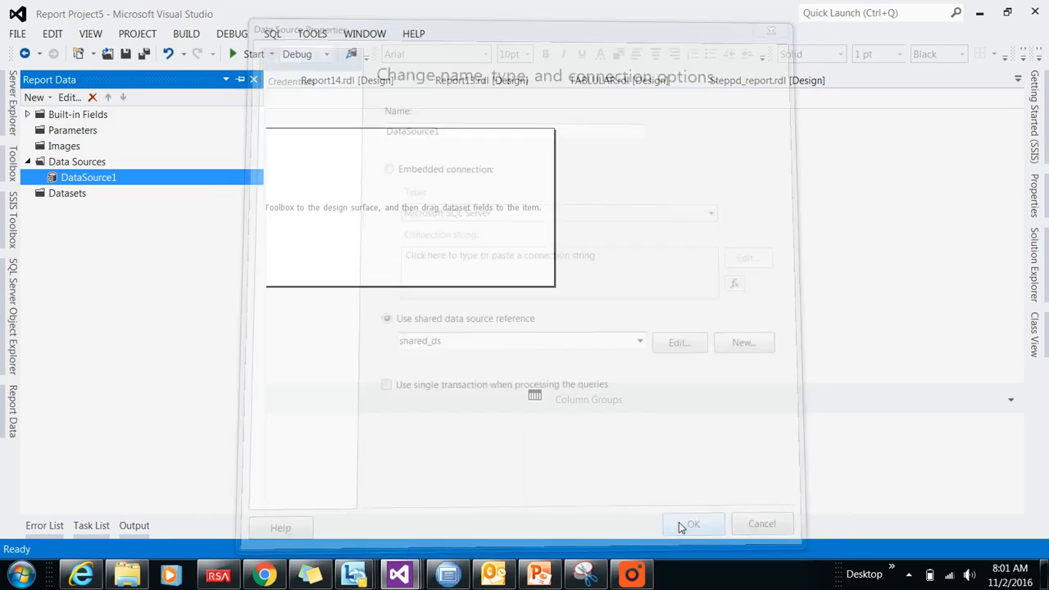
Start a new dataset embedded in the report, using DataSource1, and paste the copied text query into it
right_click(78, 197)
left_click(127, 197)
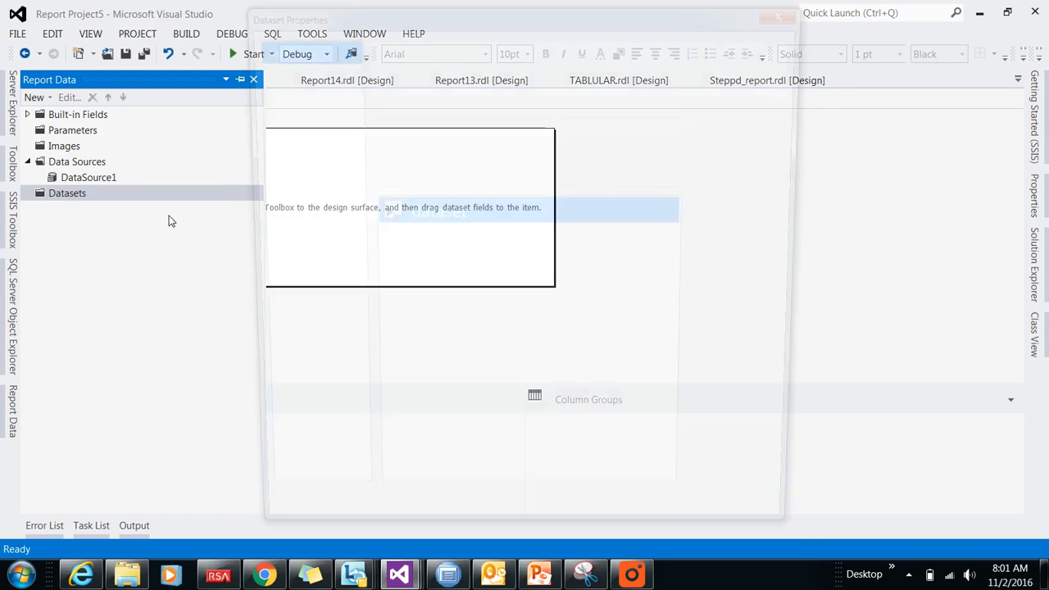
left_click(395, 174)
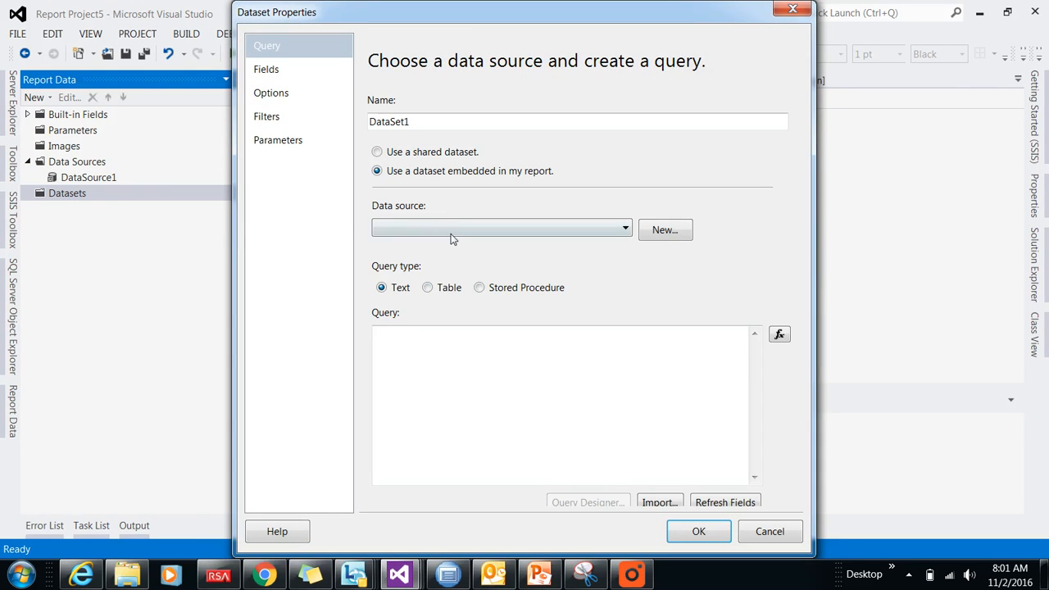
left_click(450, 238)
left_click(449, 242)
left_click(444, 386)
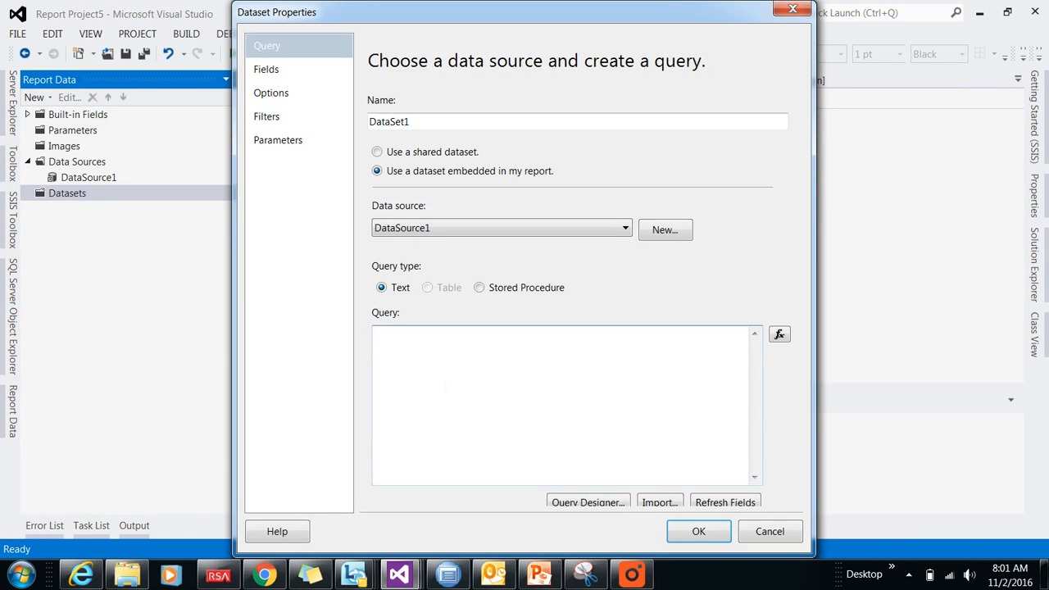
key("ctrl+v")
Review the dataset's fields, options, filters and parameters, and accept the dataset
left_click(271, 71)
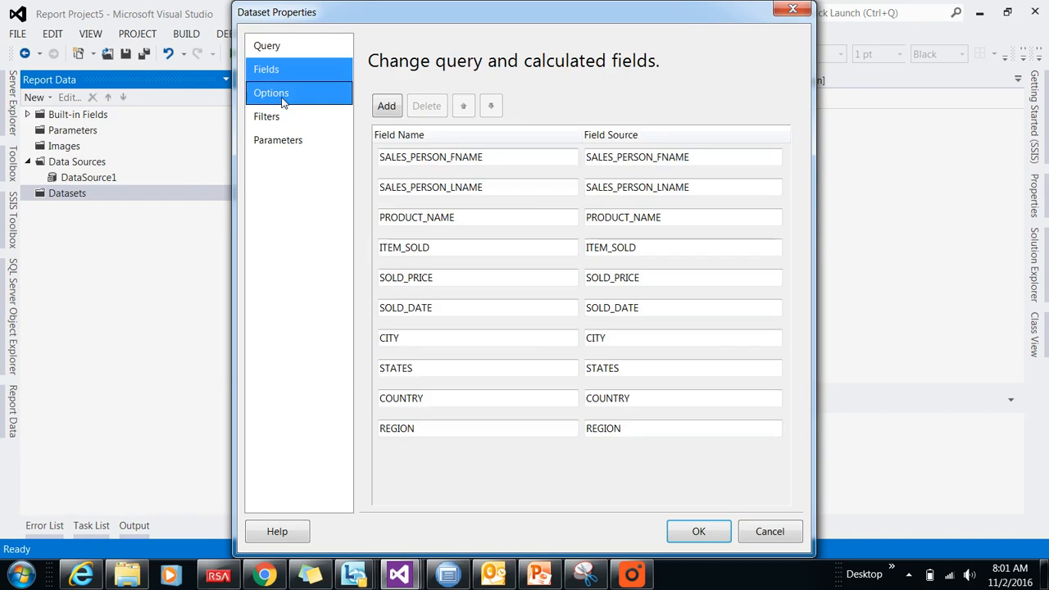
left_click(281, 95)
left_click(281, 116)
left_click(287, 140)
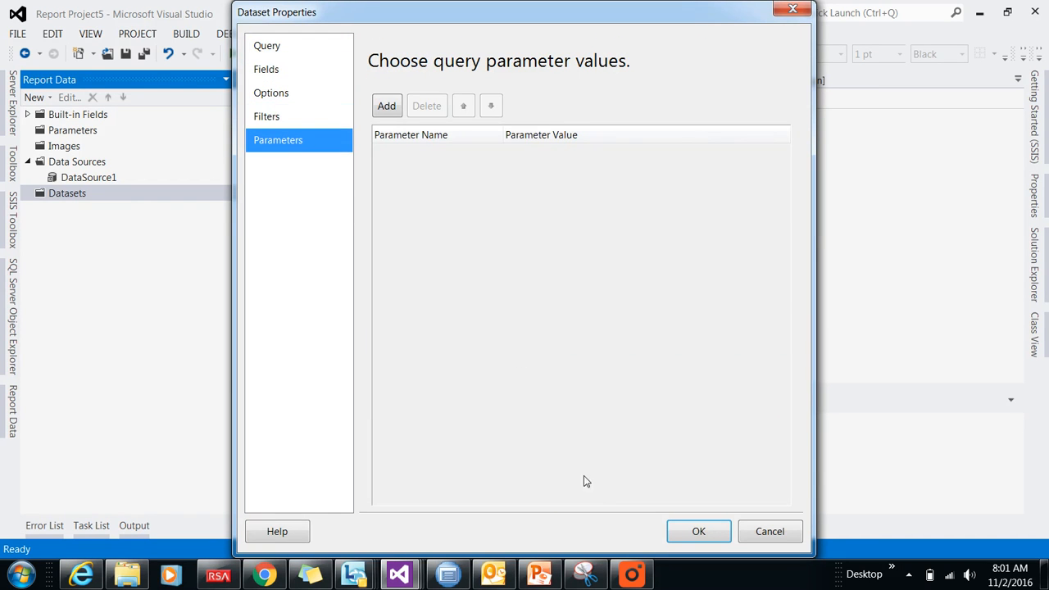
left_click(692, 532)
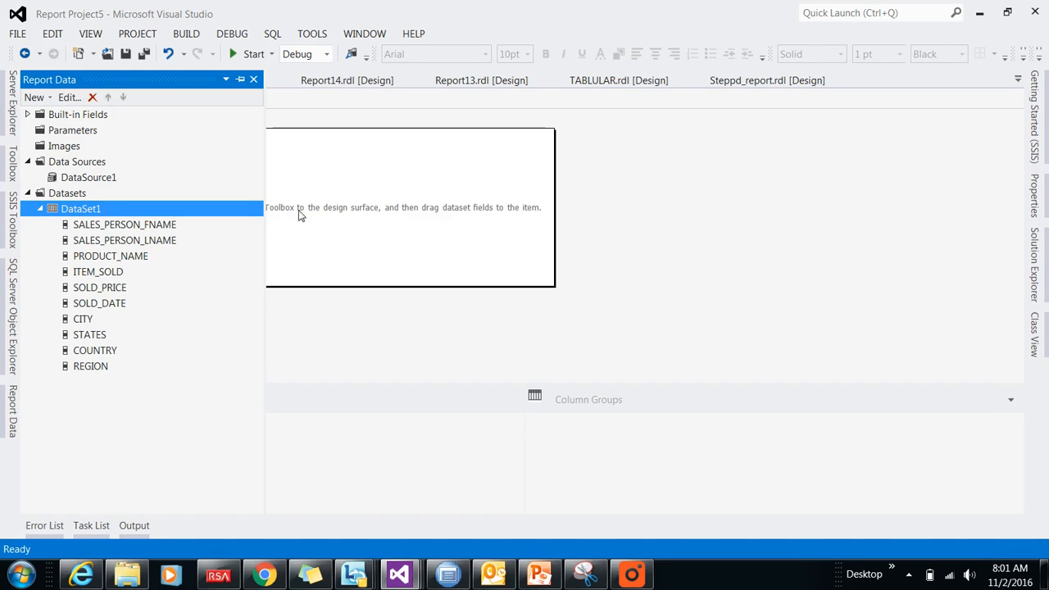
Insert a text box reading "Drill Down" and move it to the upper-left corner of the report body
right_click(318, 190)
mouse_move(367, 246)
left_click(458, 244)
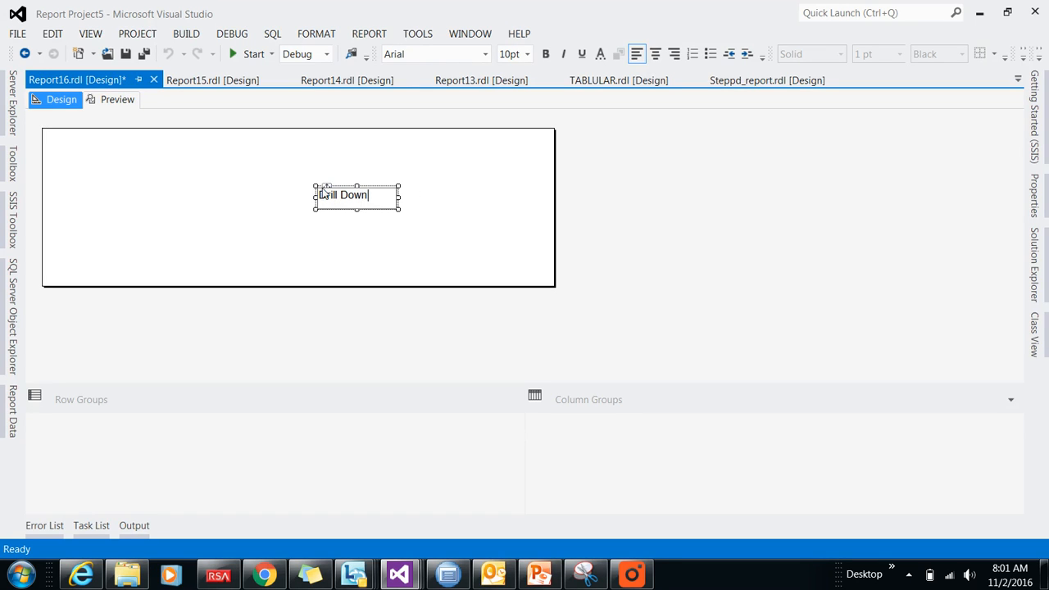
type("Drill Down")
left_click_drag(324, 191, 82, 142)
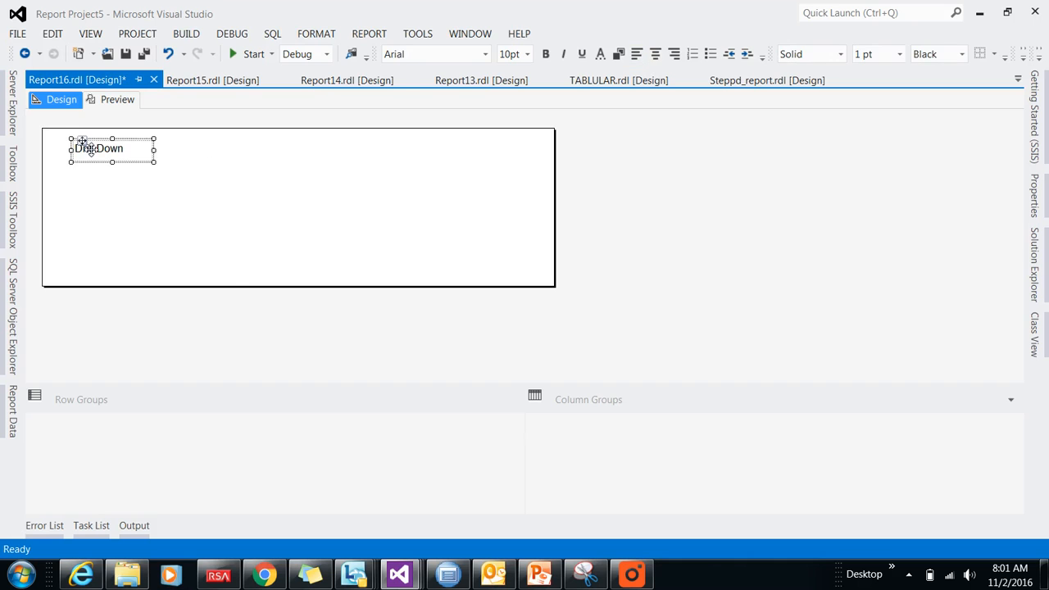
Insert a table in the report body and align it beneath the "Drill Down" title
right_click(112, 193)
mouse_move(170, 247)
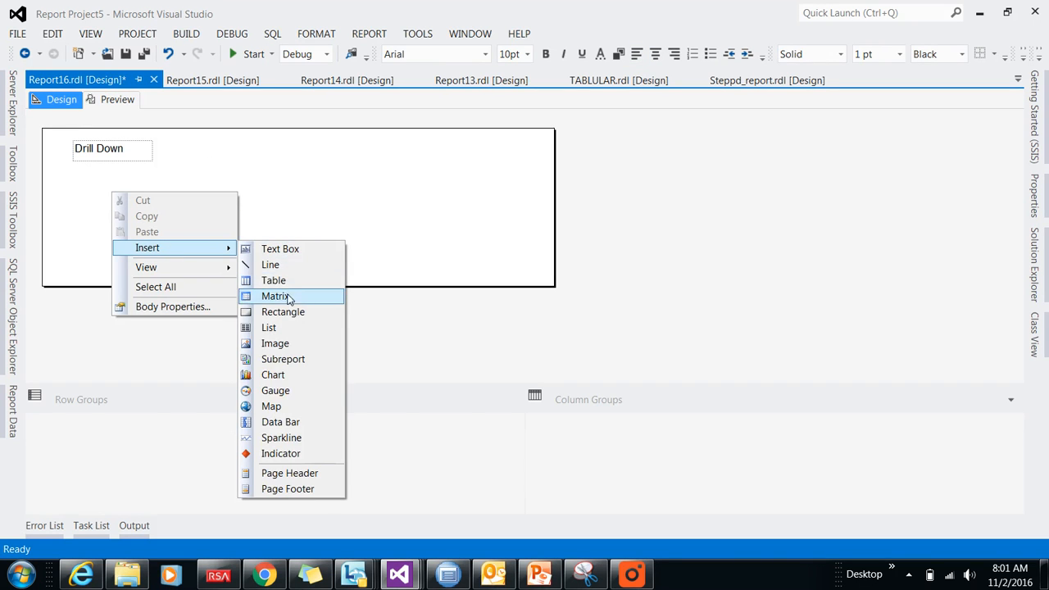
left_click(287, 298)
left_click_drag(123, 193, 86, 177)
Fill the table's three data columns with the SALES_PERSON_FNAME, PRODUCT_NAME and ITEM_SOLD fields
left_click(146, 202)
left_click(207, 211)
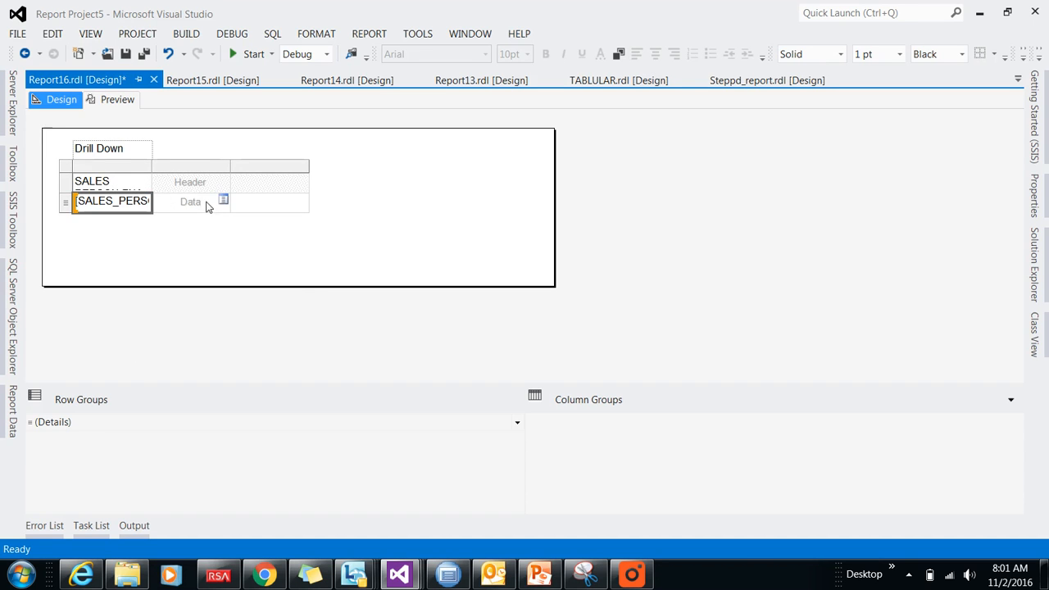
left_click(222, 201)
left_click(243, 243)
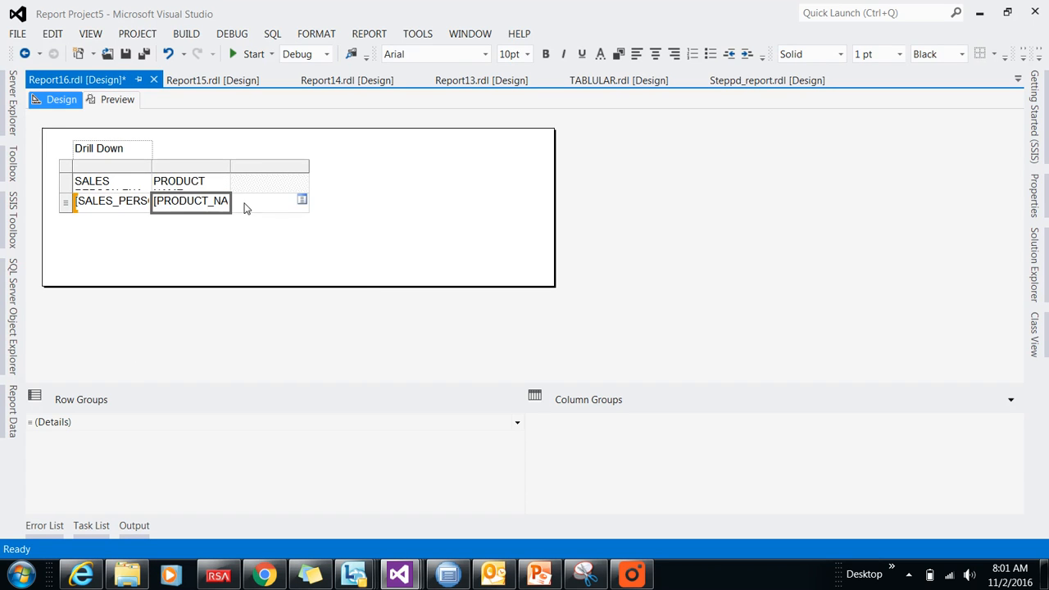
left_click(301, 199)
left_click(331, 263)
Add a column to the right of ITEM SOLD with the COUNTRY field, and briefly preview the report
right_click(300, 169)
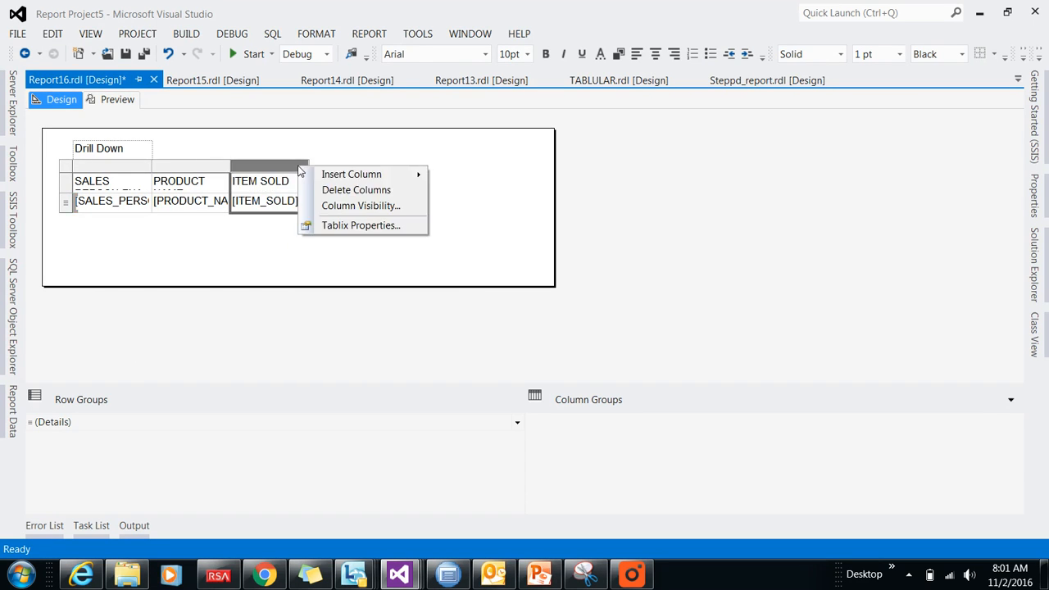
mouse_move(386, 174)
left_click(456, 190)
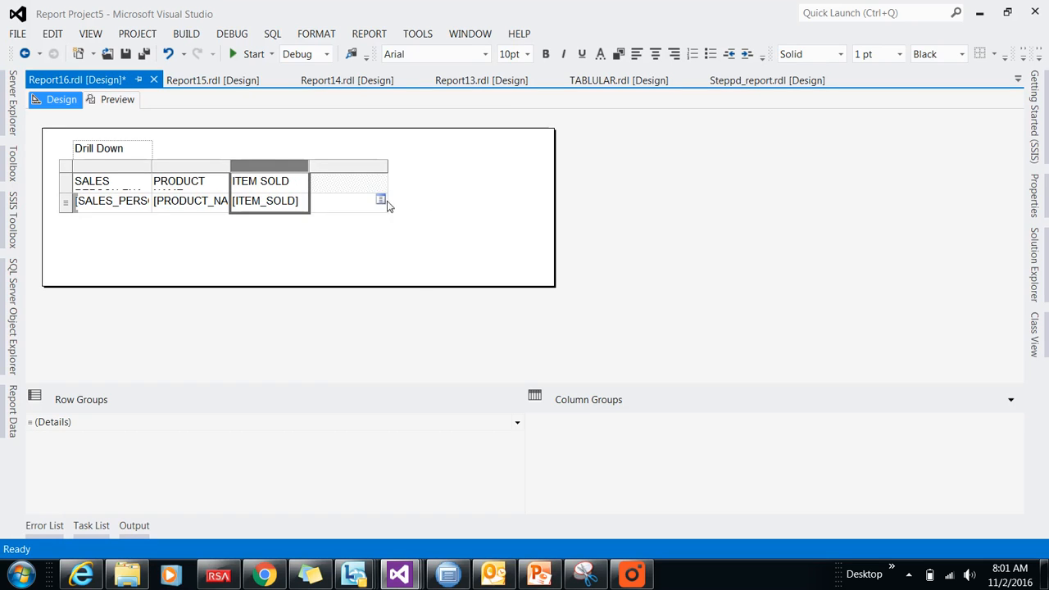
left_click(381, 200)
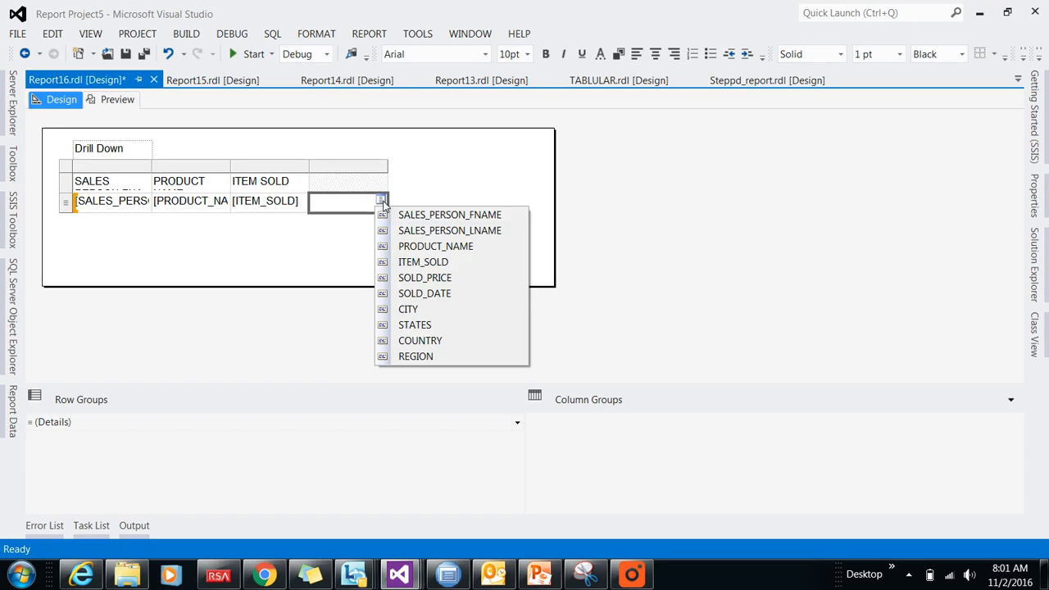
left_click(419, 341)
left_click(348, 272)
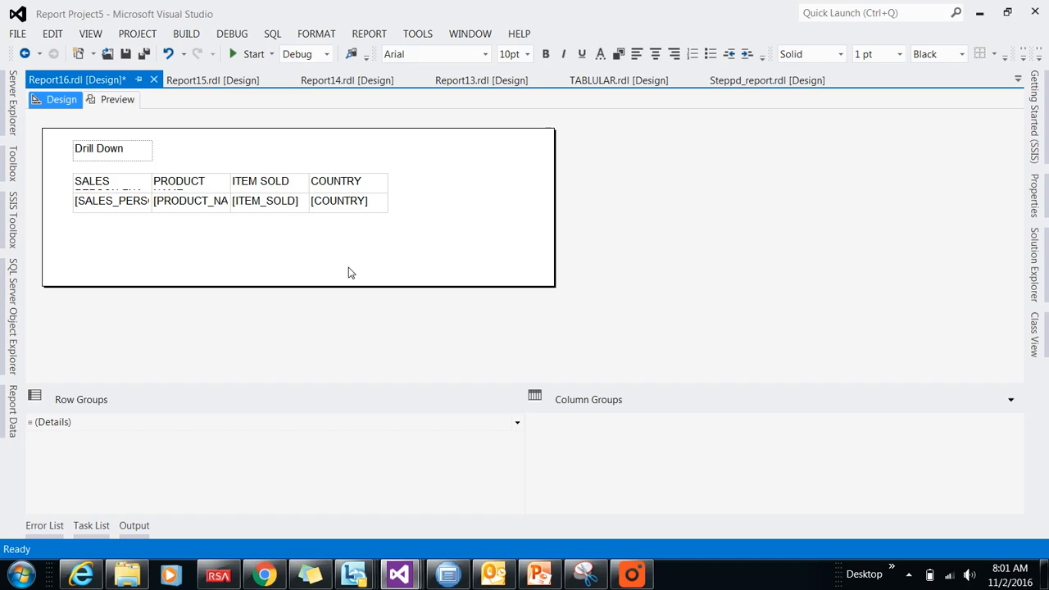
left_click(115, 99)
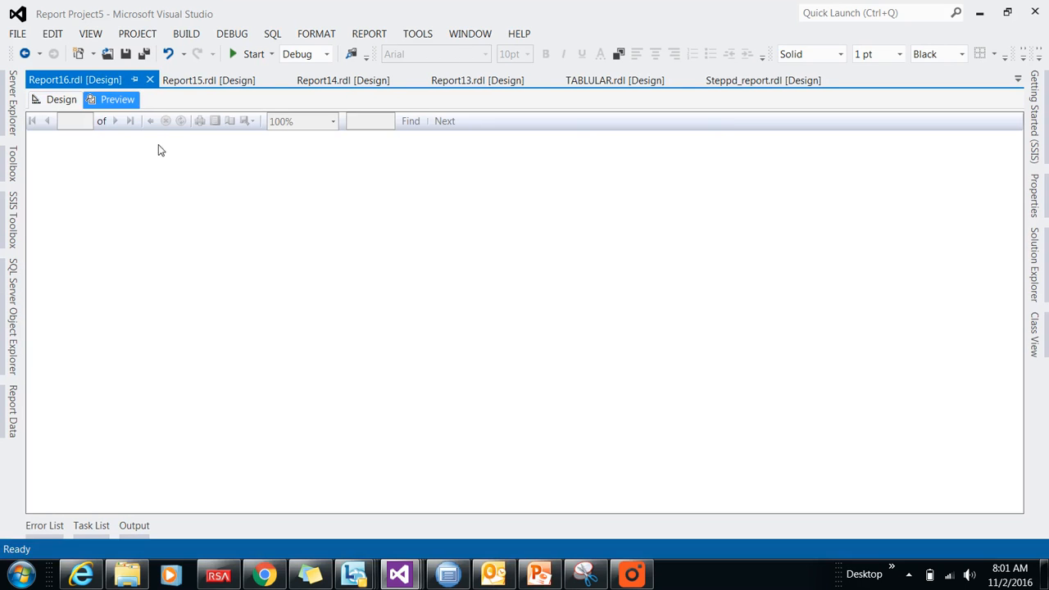
left_click(62, 99)
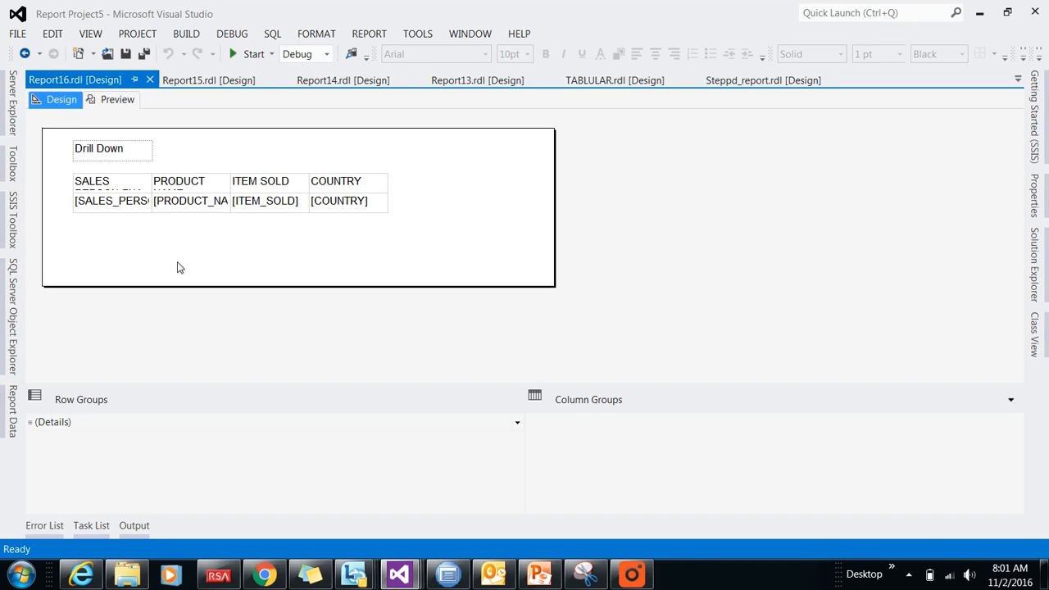
Give the table's header row a pink background color
left_click(106, 202)
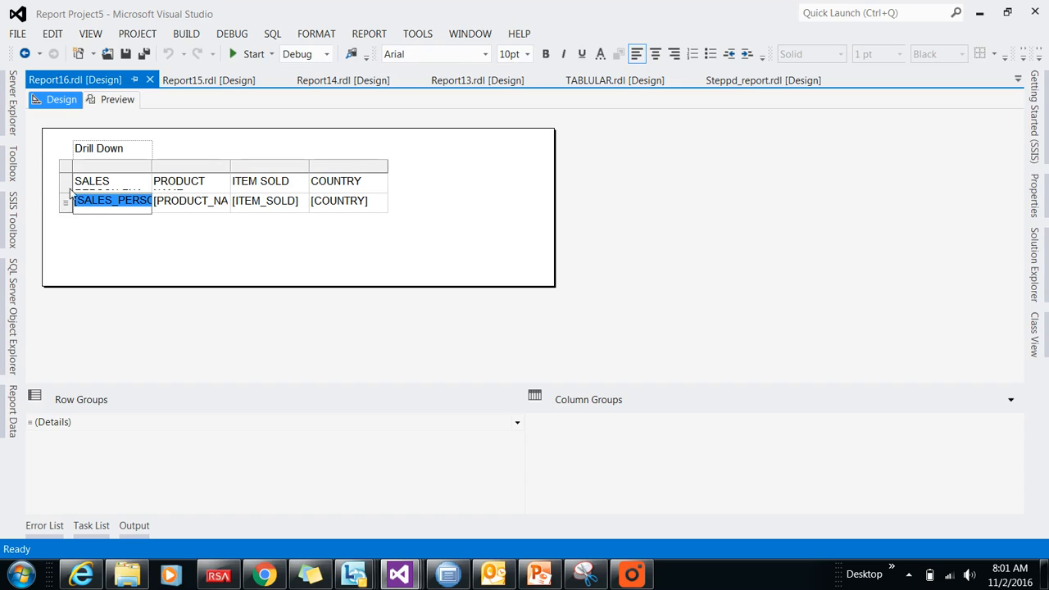
left_click(66, 181)
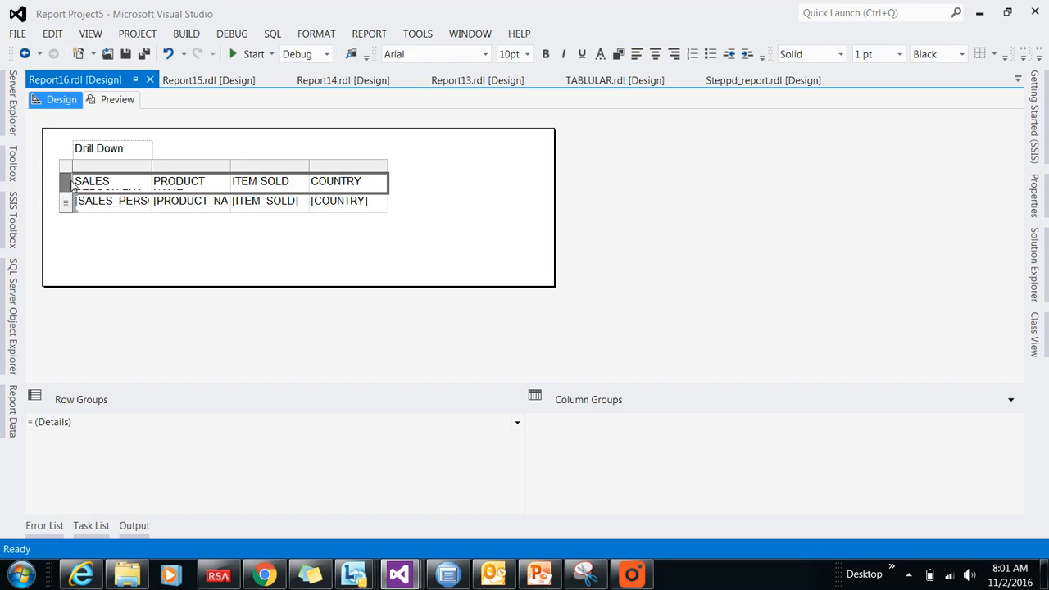
left_click(619, 53)
left_click(471, 284)
left_click(479, 381)
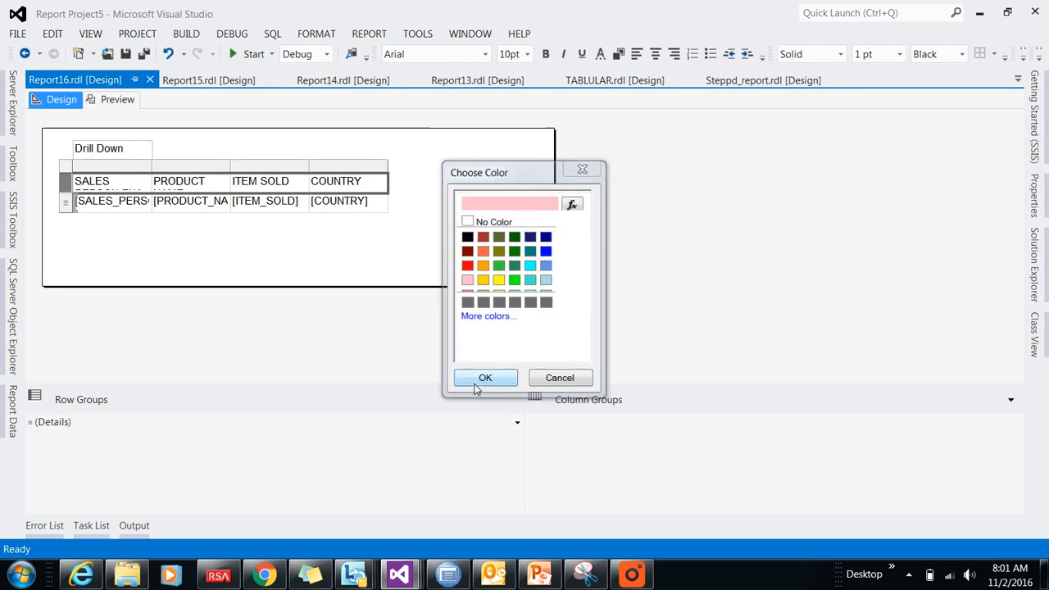
left_click(69, 156)
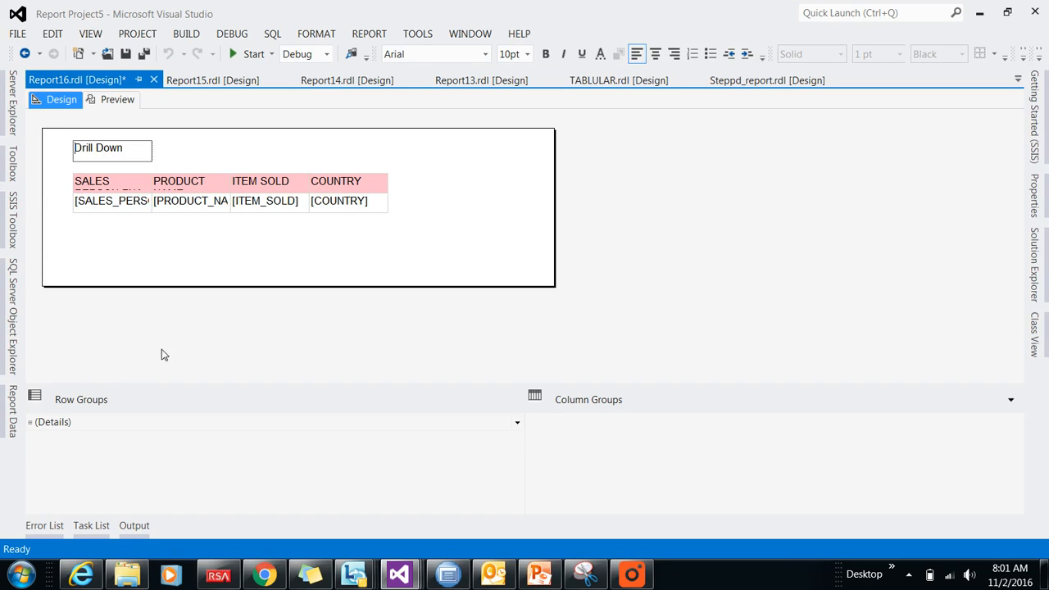
Add a parent group by REGION with a group header to the Details row group, and preview the report
left_click(107, 425)
right_click(115, 421)
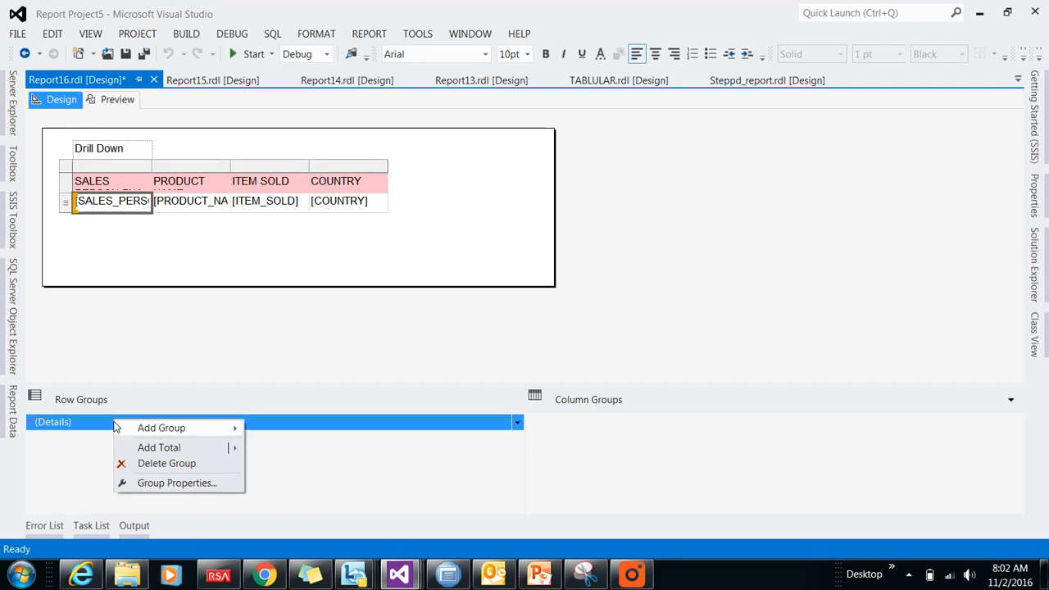
mouse_move(138, 434)
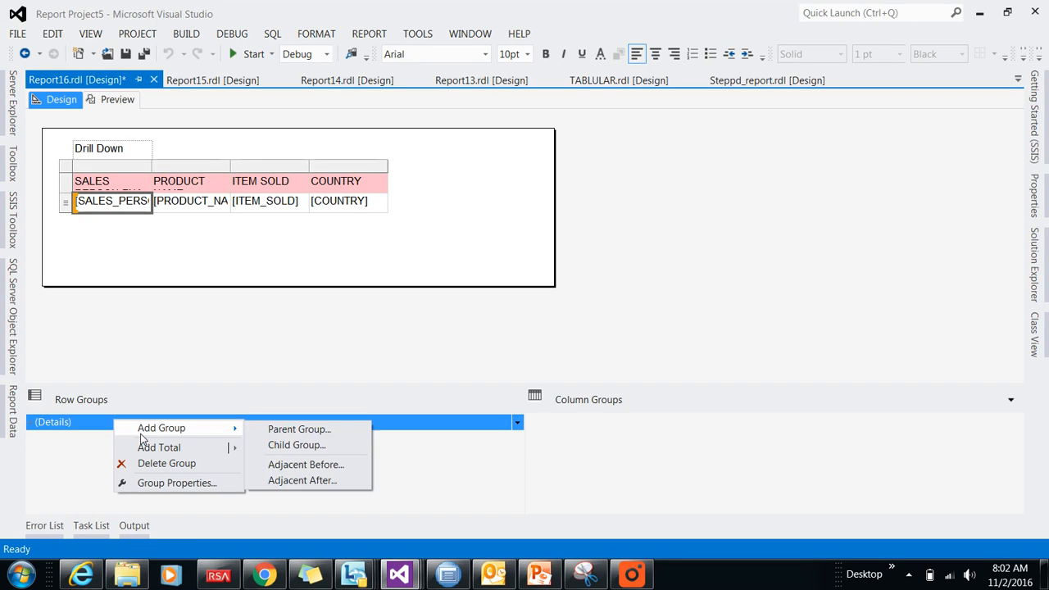
left_click(300, 431)
left_click(671, 227)
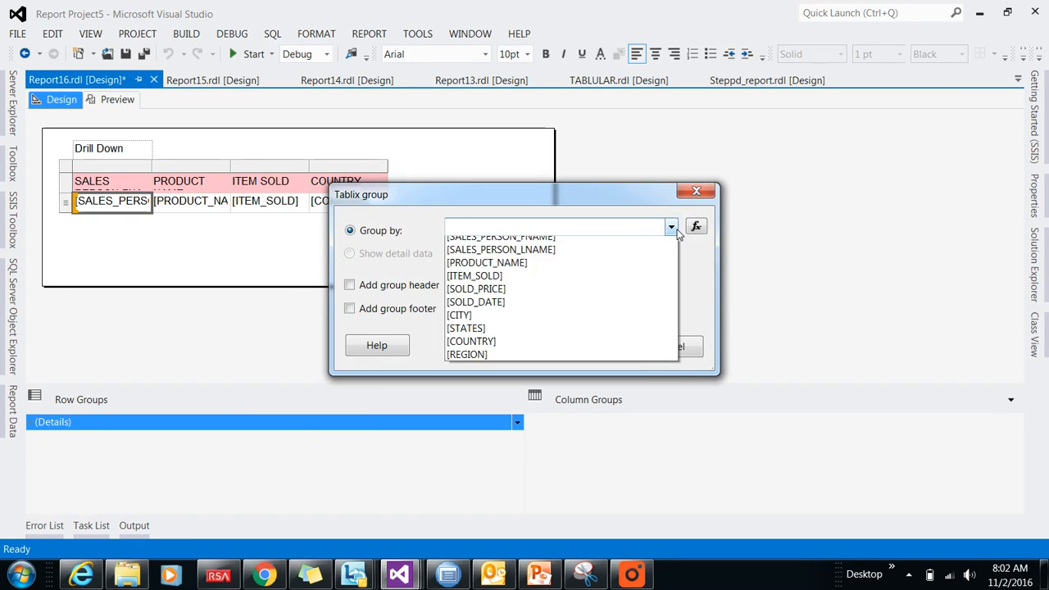
left_click(499, 362)
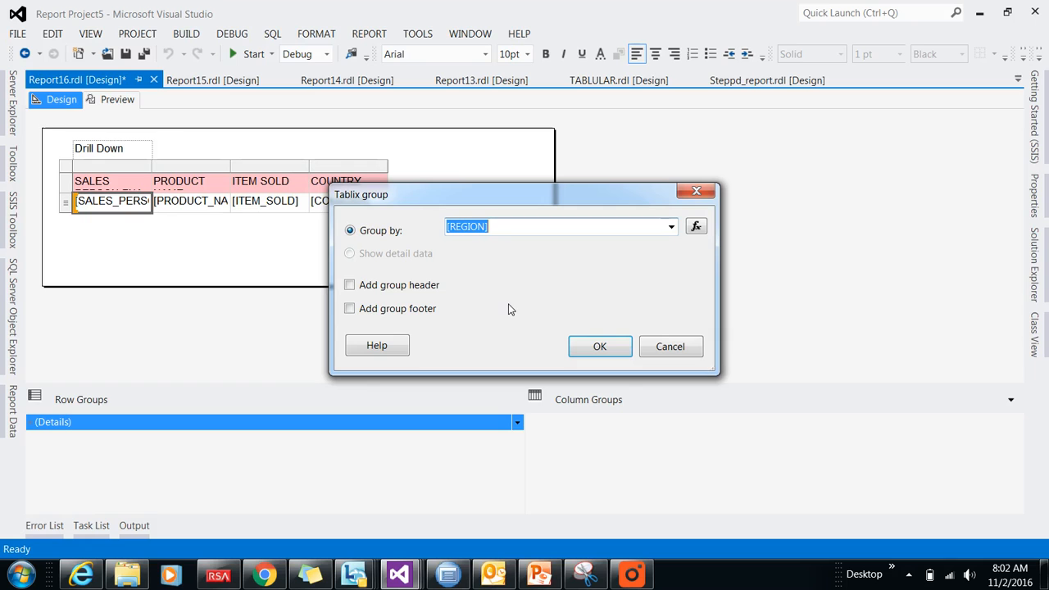
left_click(369, 286)
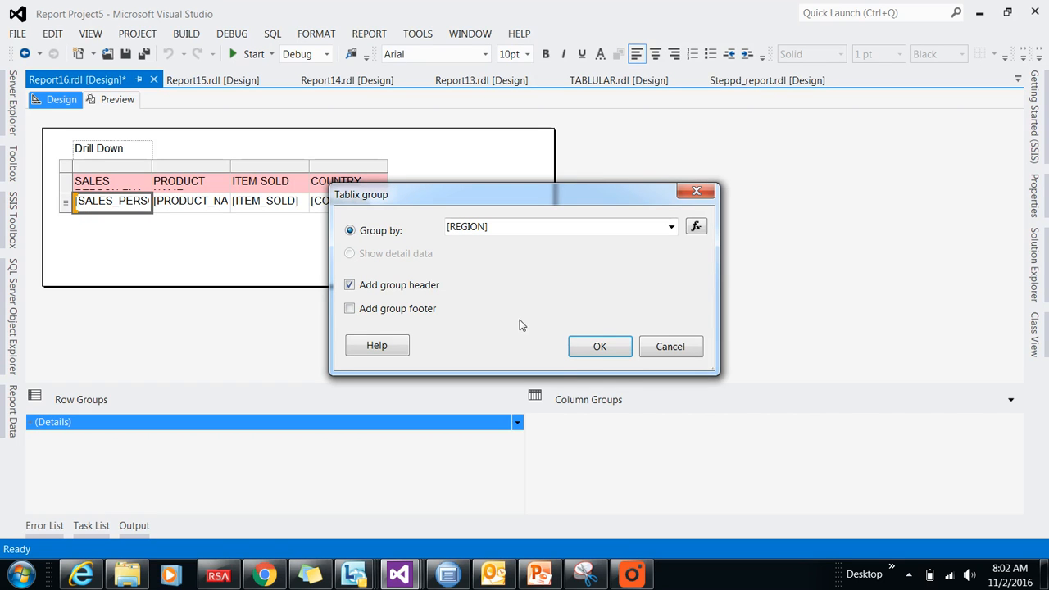
left_click(587, 345)
left_click(106, 101)
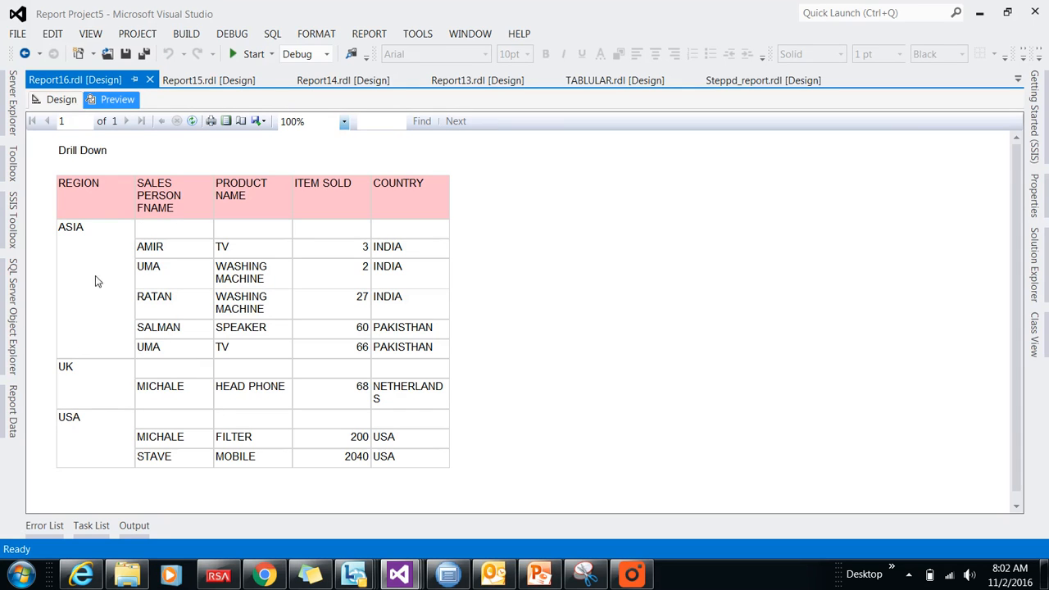
left_click(58, 99)
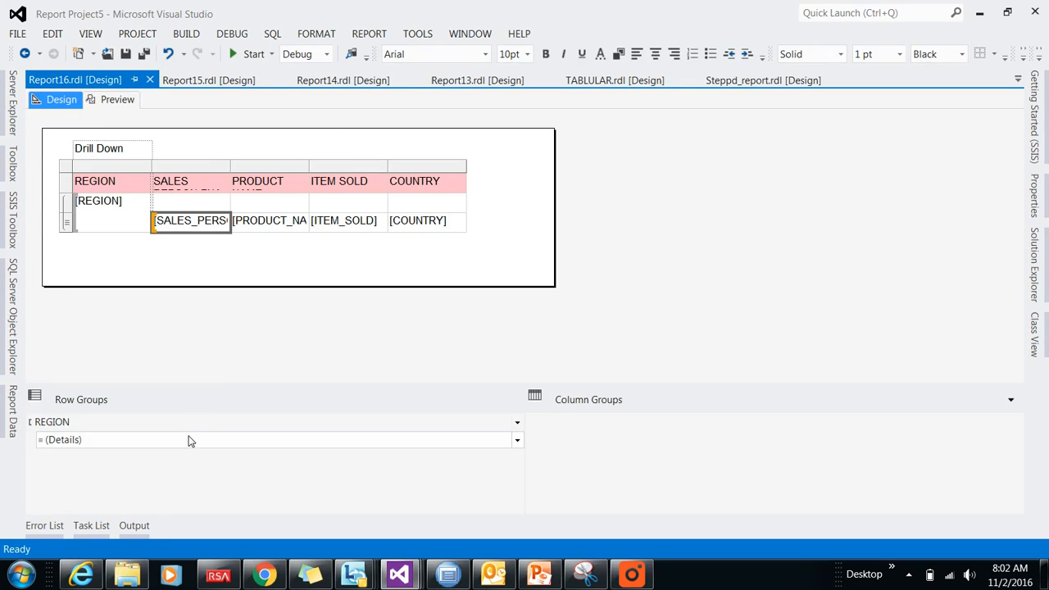
right_click(189, 440)
mouse_move(208, 452)
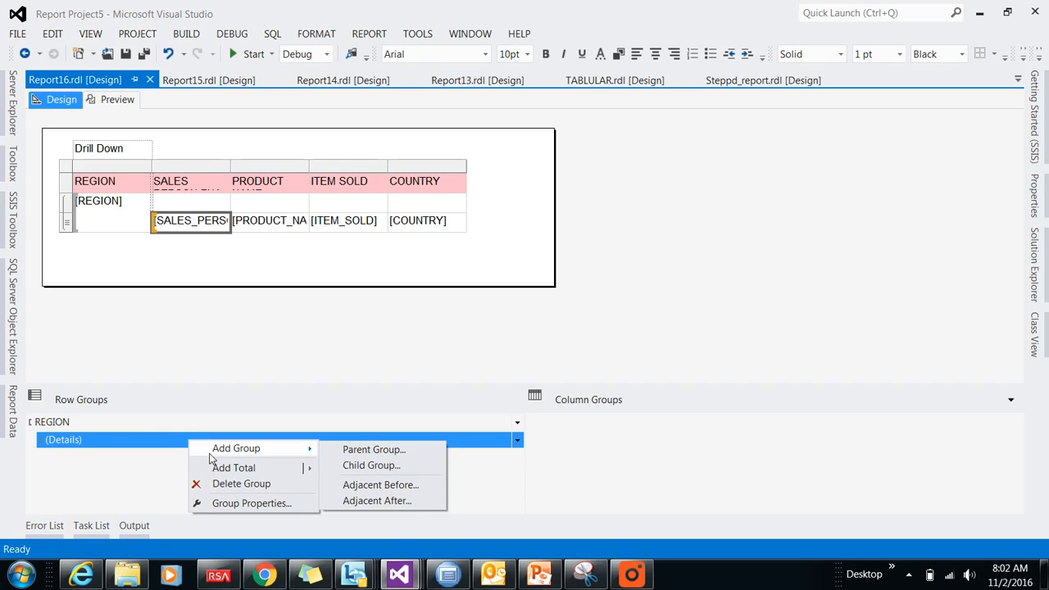
left_click(246, 503)
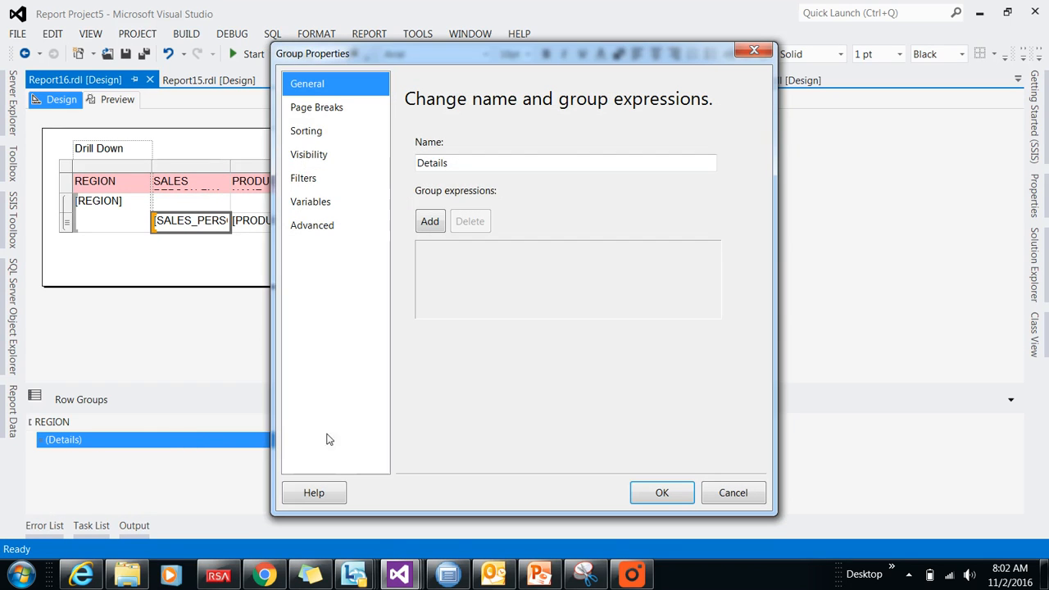
left_click(332, 152)
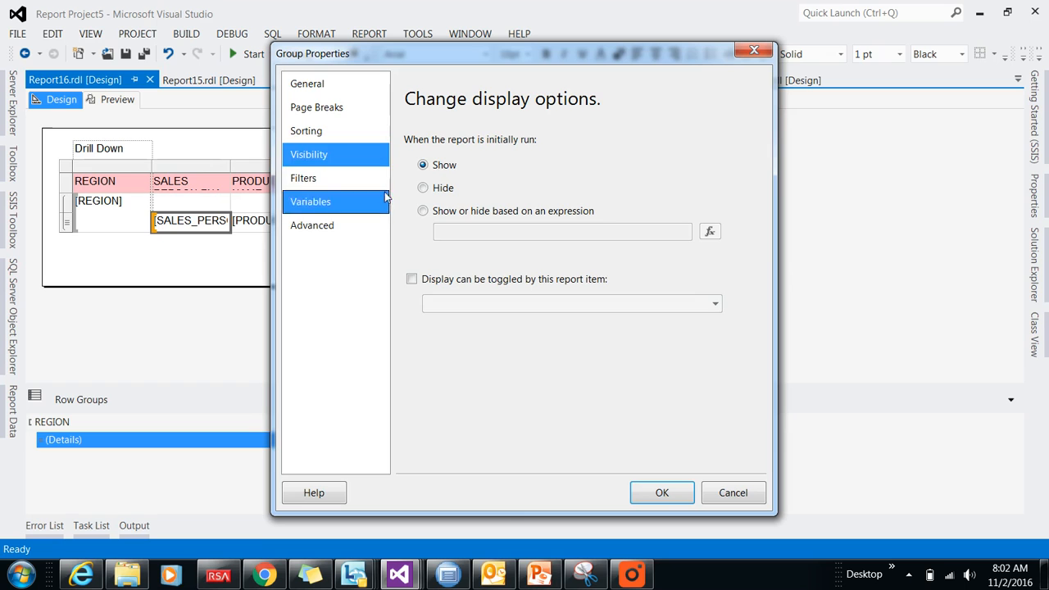
left_click(432, 190)
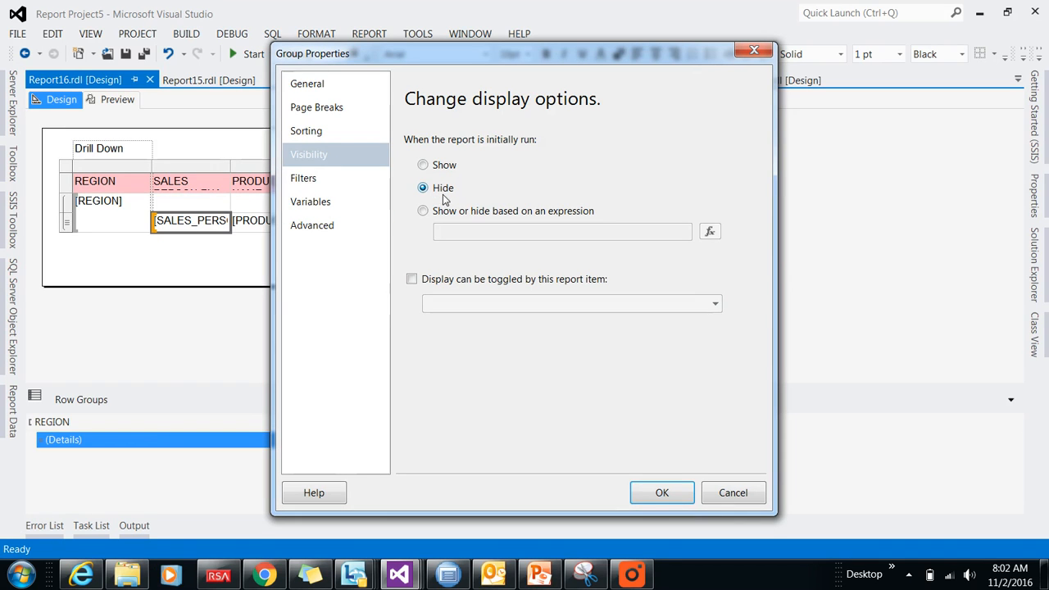
left_click(716, 494)
left_click(110, 99)
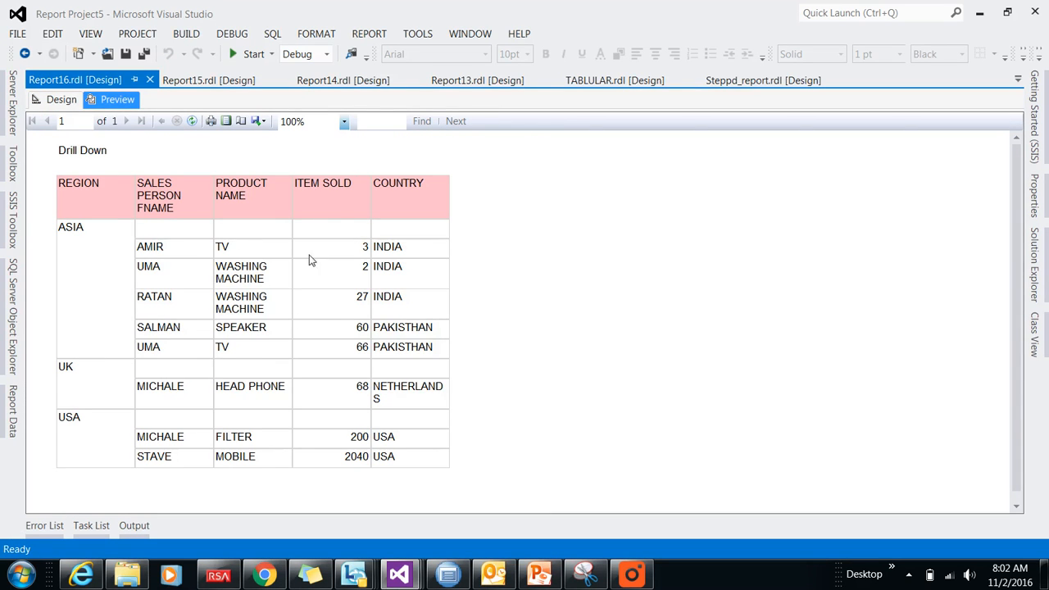
left_click(50, 99)
Set the Details row group to be hidden when the report initially runs, with its display toggled by the REGION report item
right_click(194, 443)
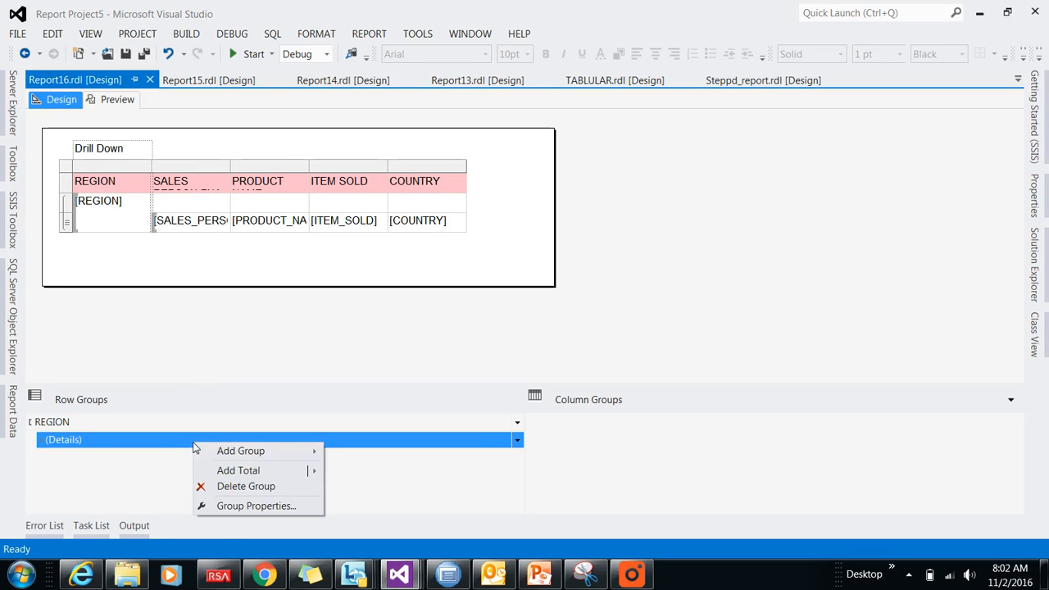
left_click(238, 506)
left_click(307, 159)
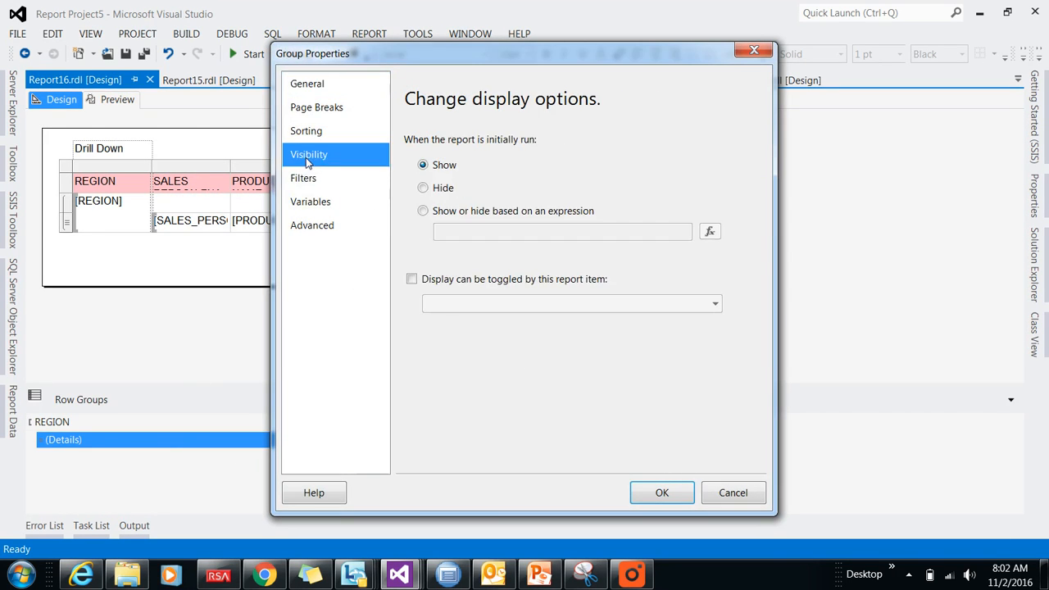
left_click(435, 189)
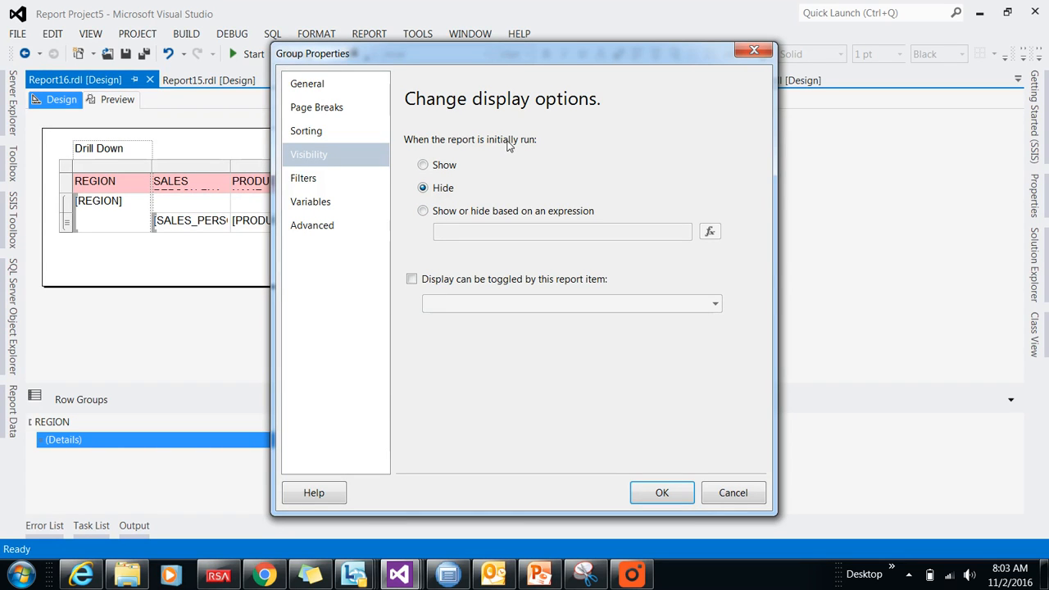
left_click(412, 280)
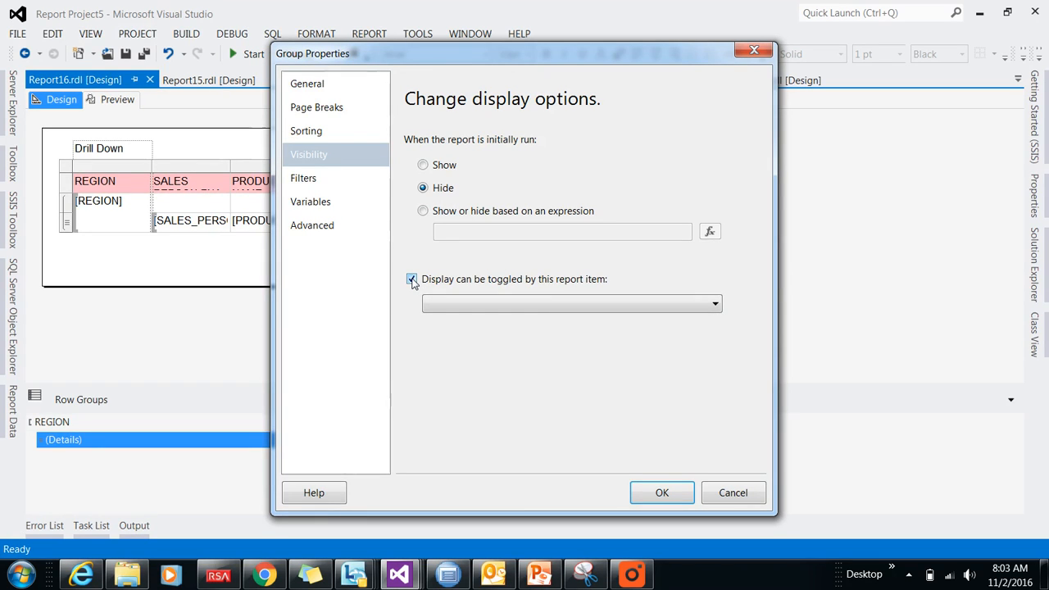
left_click(505, 306)
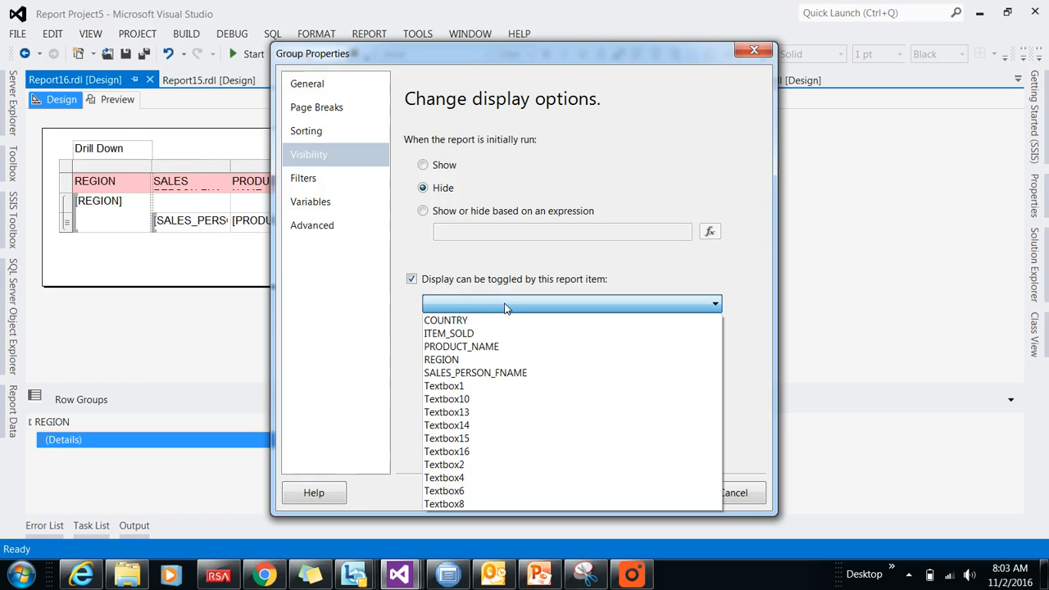
left_click(465, 365)
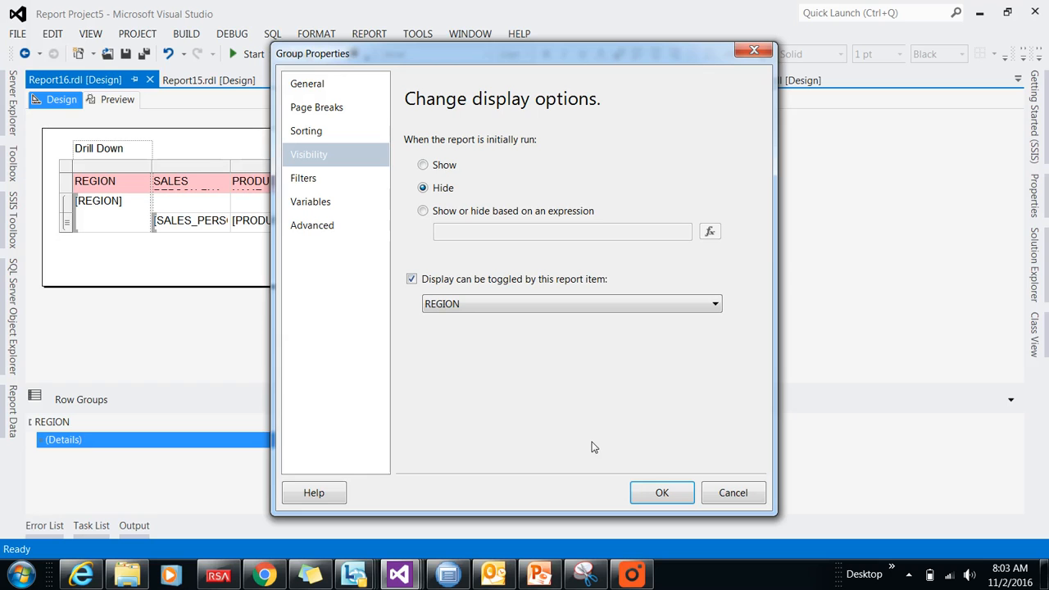
left_click(646, 493)
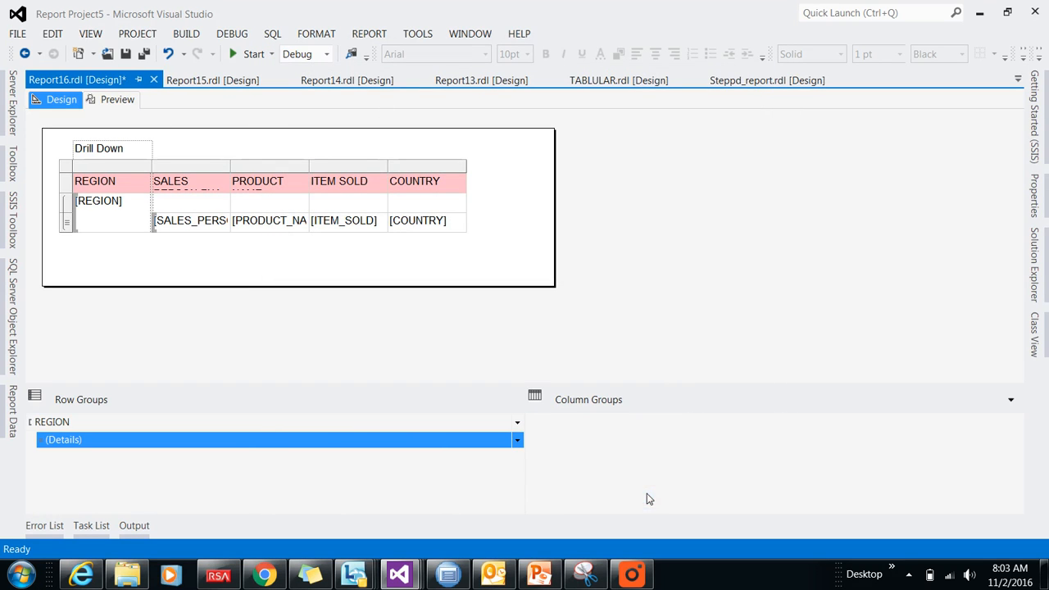
Preview the report, expand the ASIA, UK and USA regions to check the drill-down, and return to the design
left_click(118, 99)
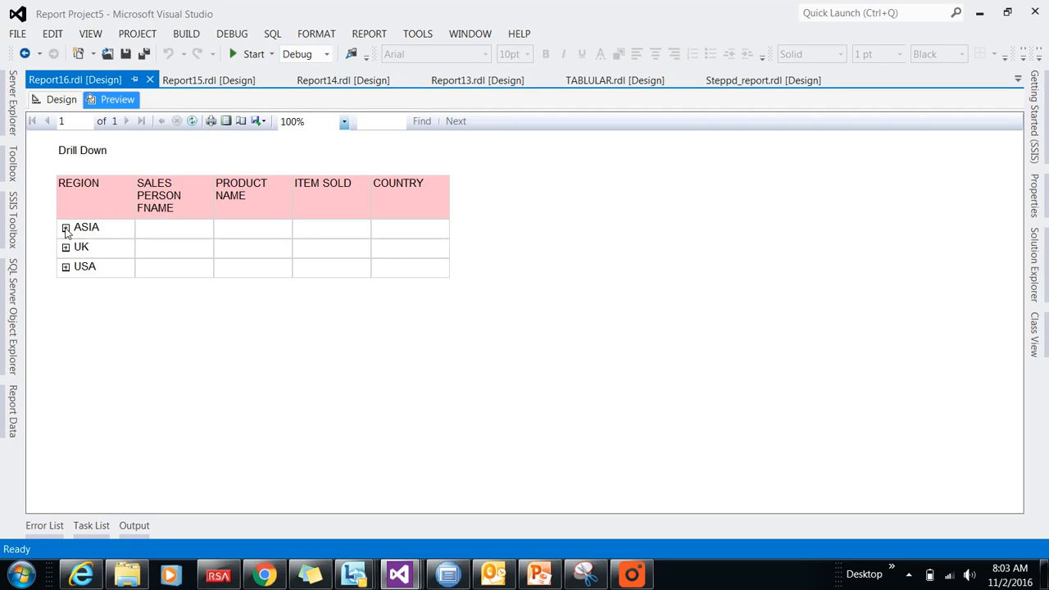
left_click(65, 228)
left_click(67, 369)
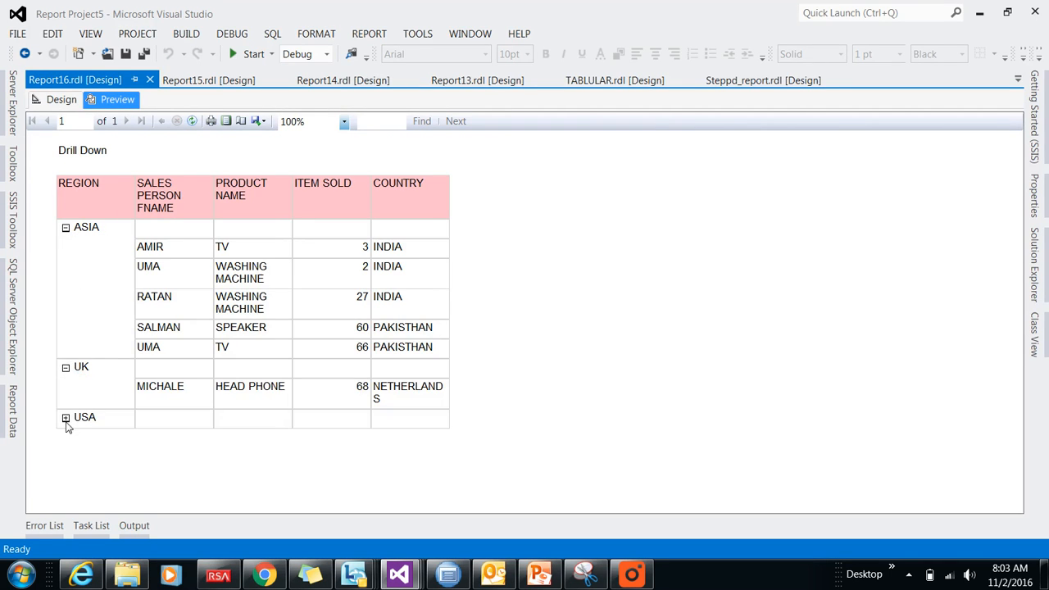
left_click(65, 418)
left_click(58, 100)
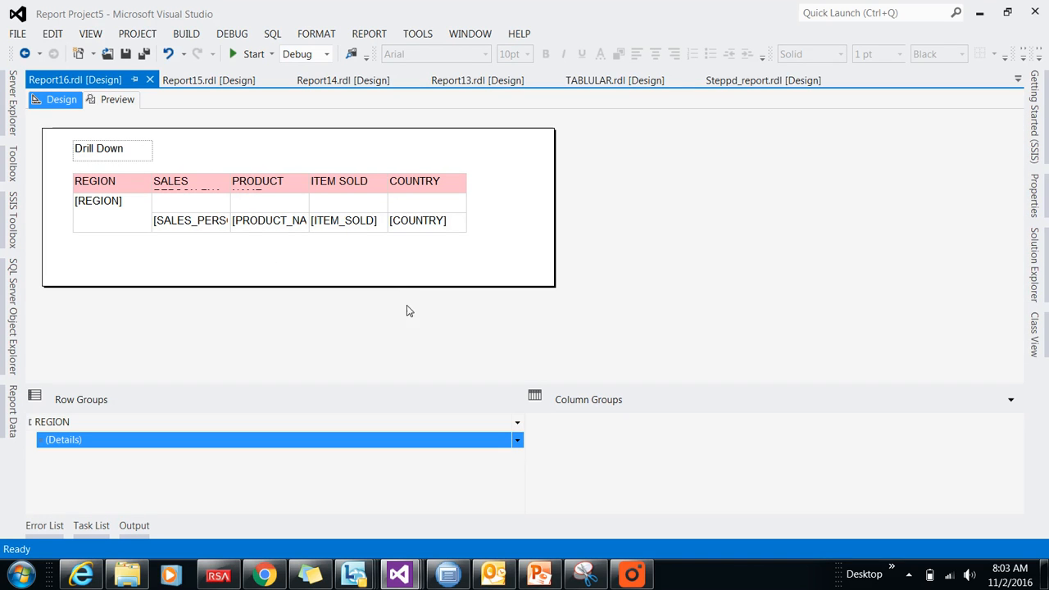
Add a total for the ITEM_SOLD detail field inside the REGION group
right_click(366, 225)
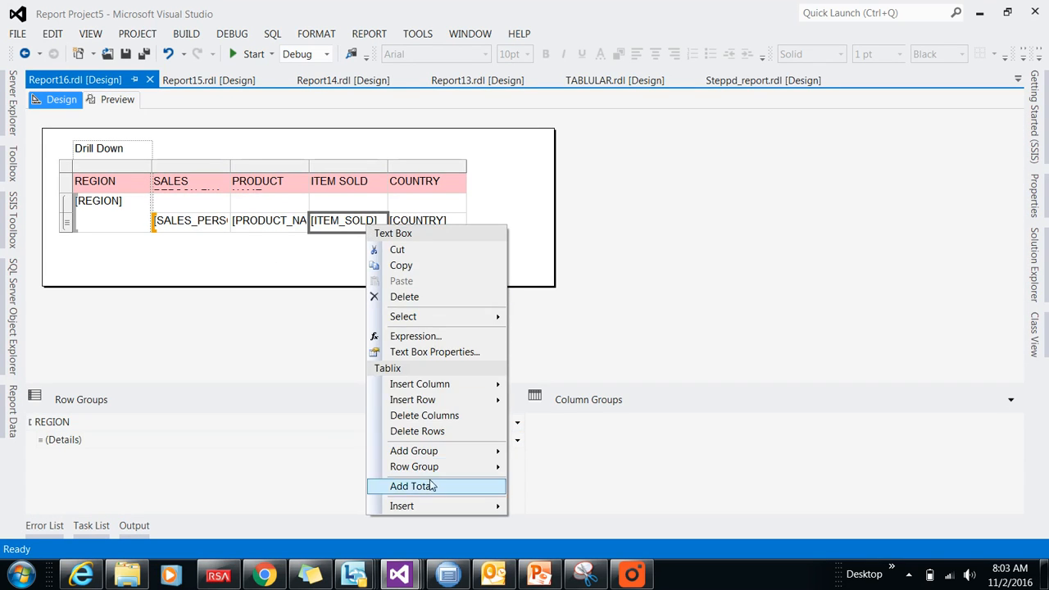
left_click(406, 485)
right_click(444, 225)
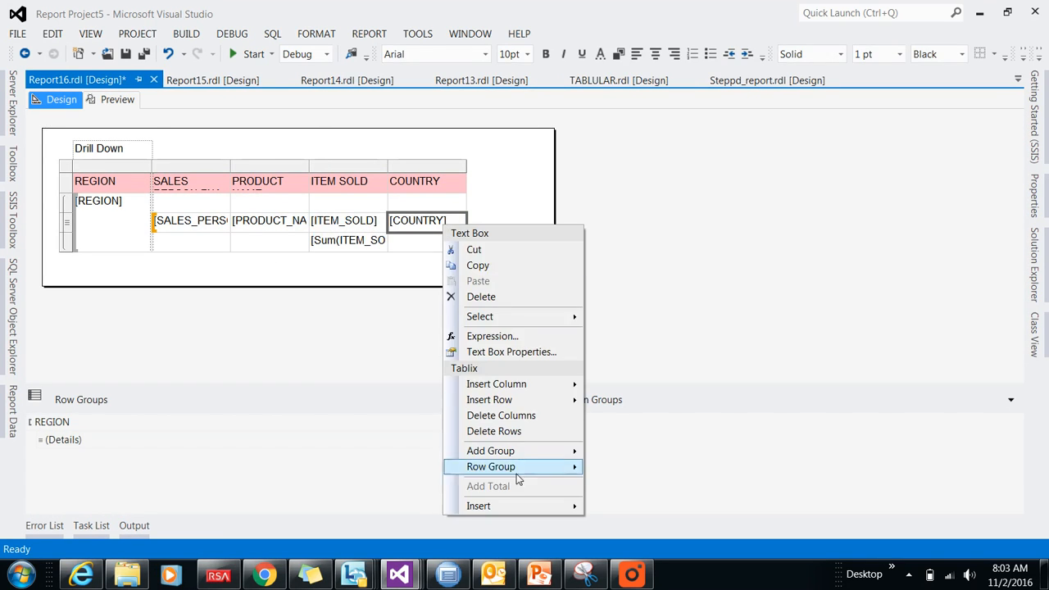
left_click(393, 306)
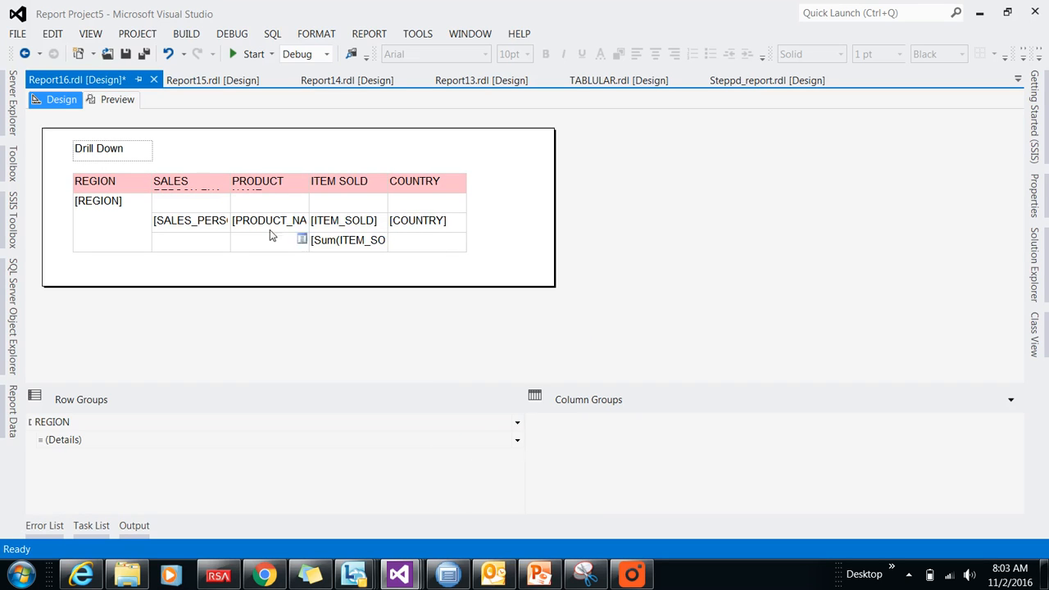
Label the subtotal row "S TOT" in the sales person column, and briefly preview the report
left_click(173, 246)
left_click(172, 245)
type("S")
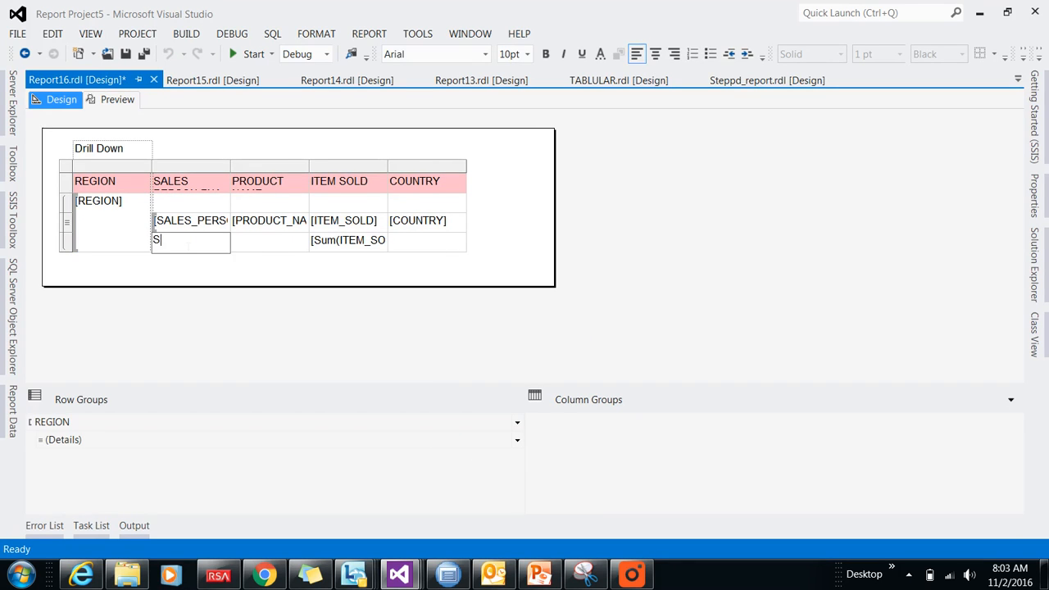
type(" TOT")
left_click(110, 100)
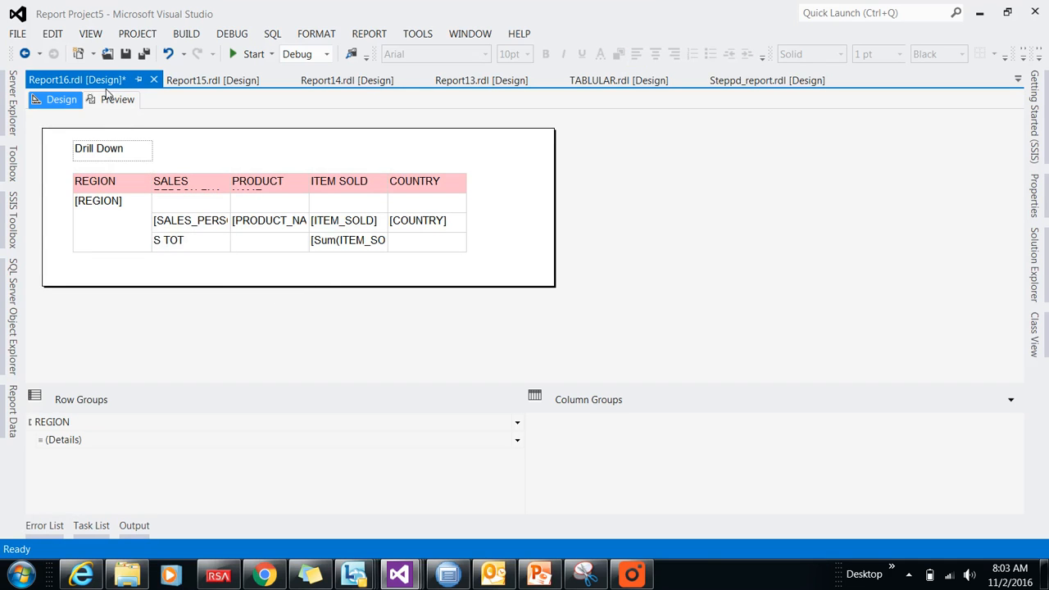
left_click(59, 100)
Add a grand total row from the ITEM SOLD subtotal and change its label to "G Total"
right_click(345, 242)
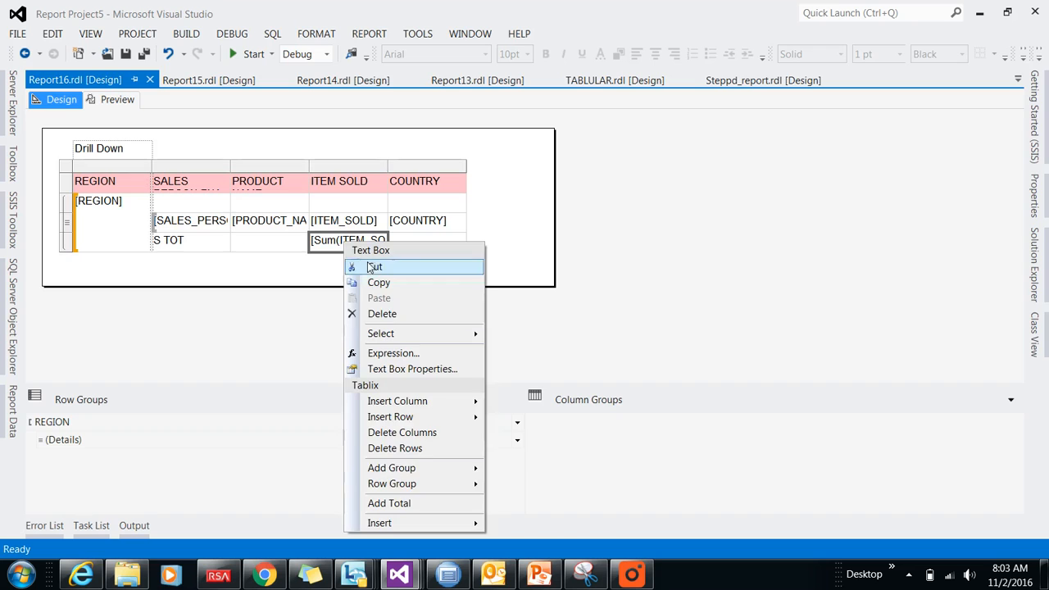
left_click(404, 503)
left_click(79, 266)
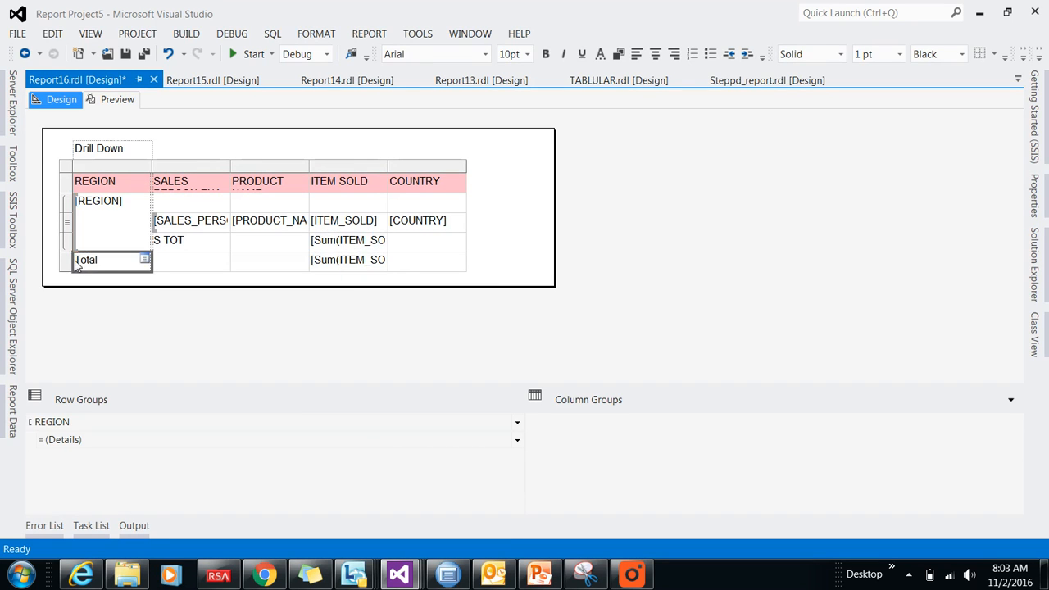
left_click(79, 266)
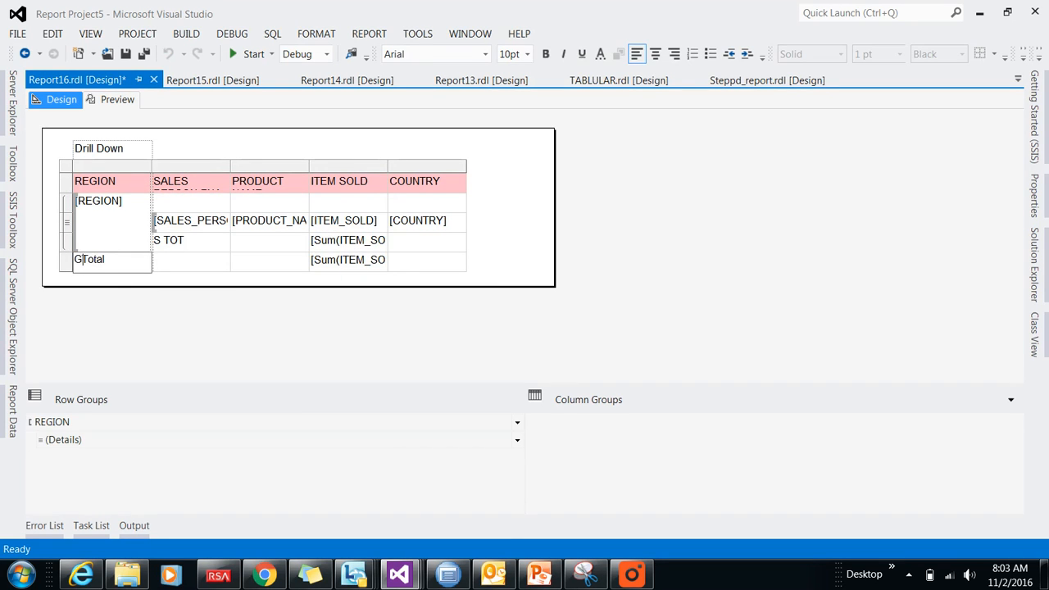
type("G")
left_click(154, 333)
left_click(88, 261)
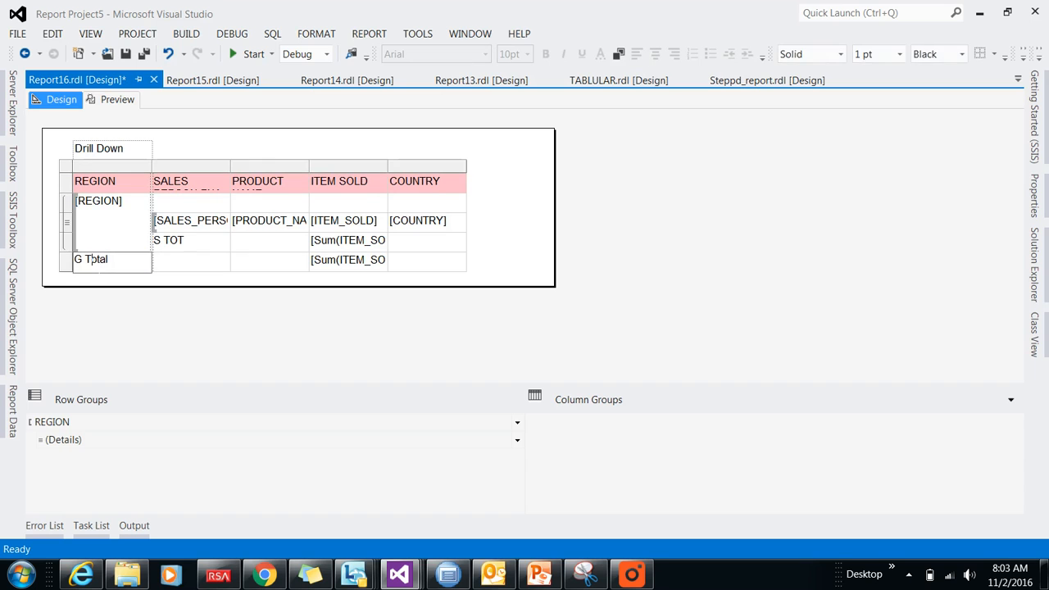
Give the whole G Total row a yellow background color
left_click(66, 260)
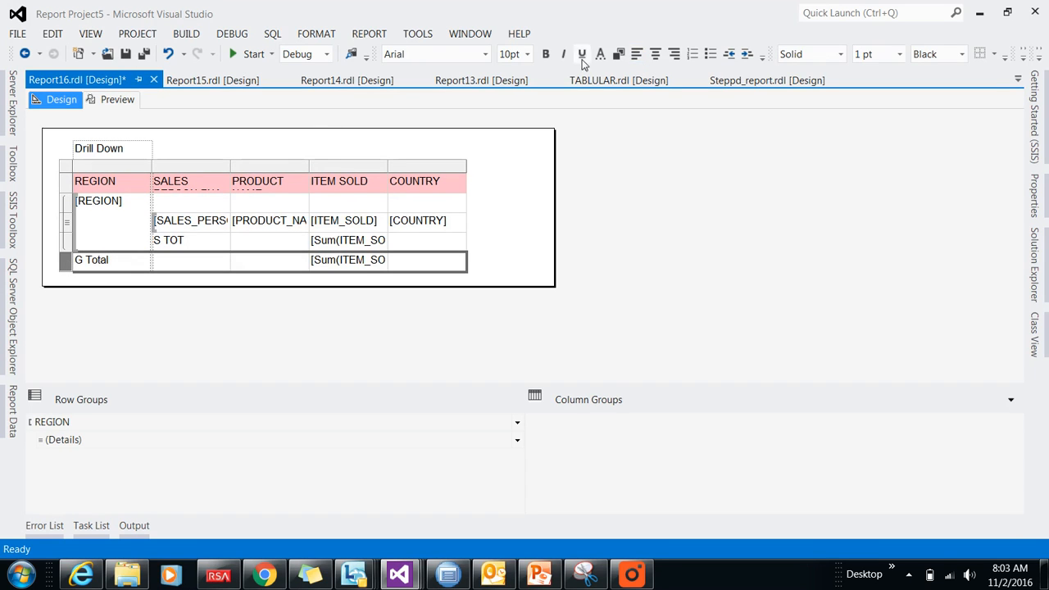
left_click(618, 54)
left_click(498, 279)
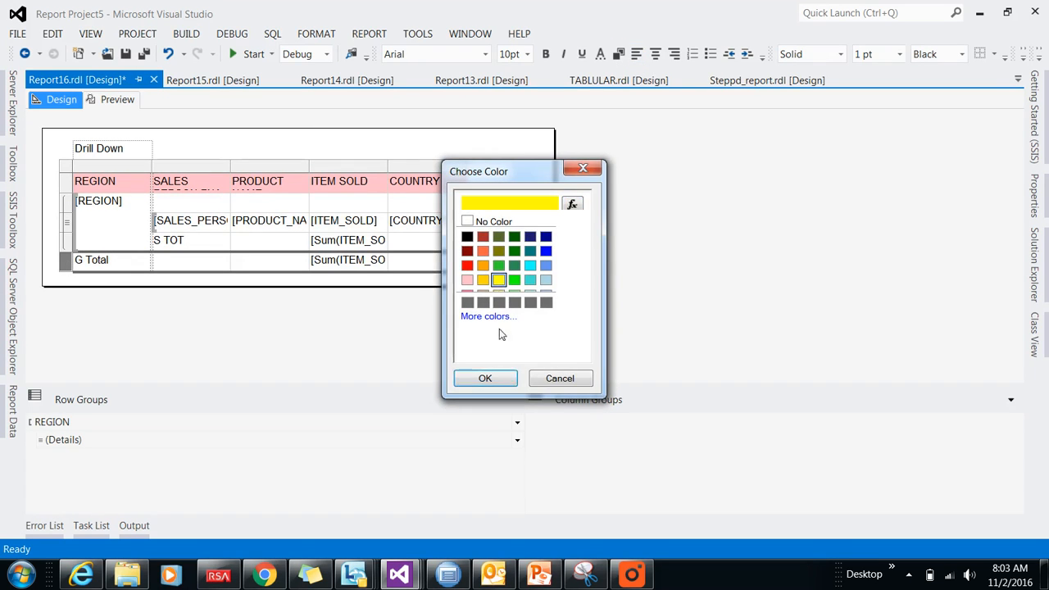
left_click(485, 378)
Give the subtotal cells from S TOT through the COUNTRY column a light blue background color
left_click(160, 242)
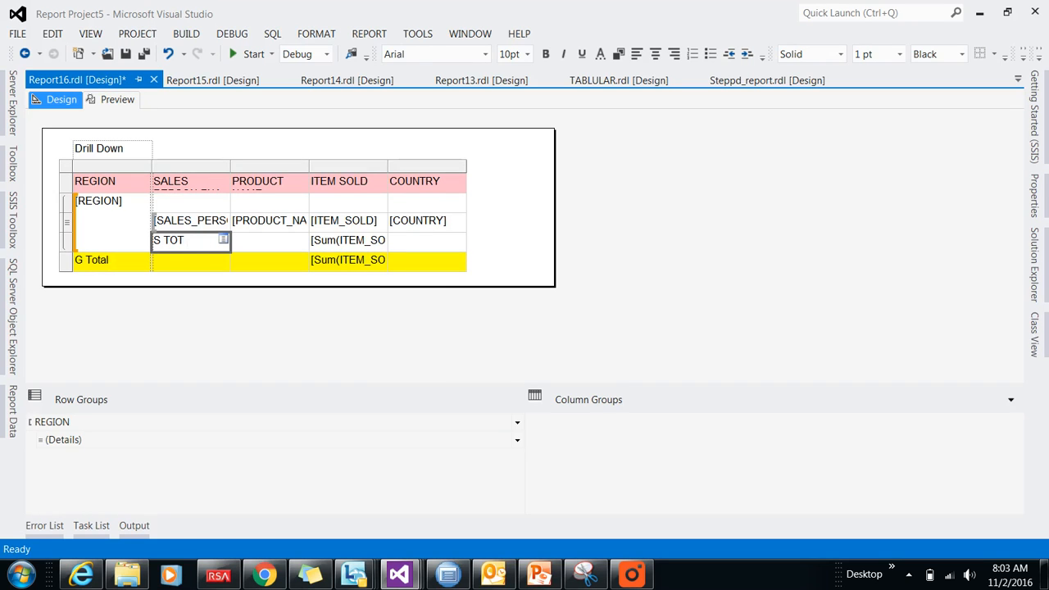
key("shift+Right")
key("shift+Right")
key("shift+Right")
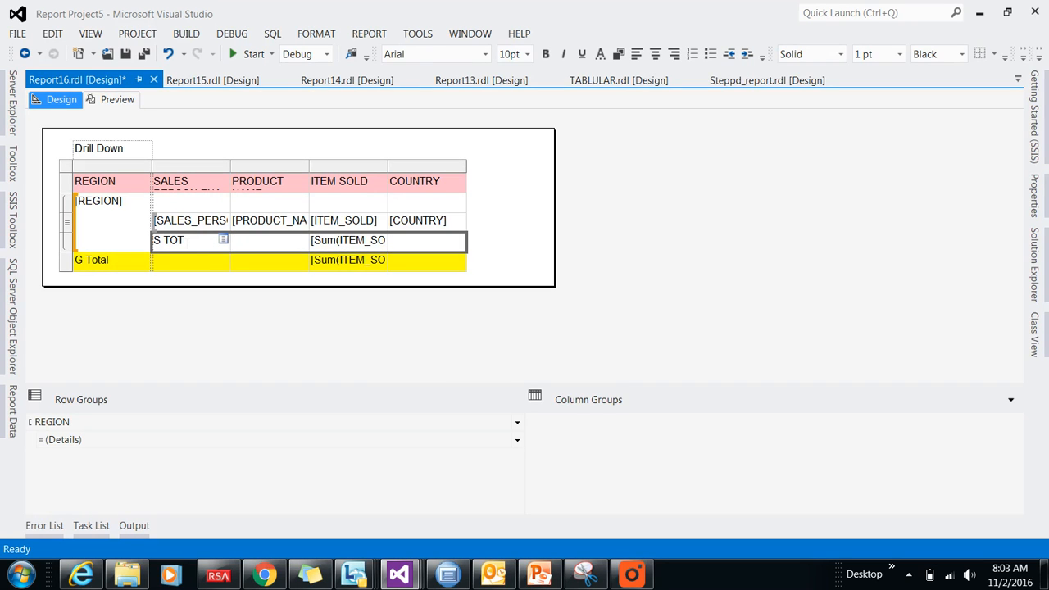
left_click(619, 51)
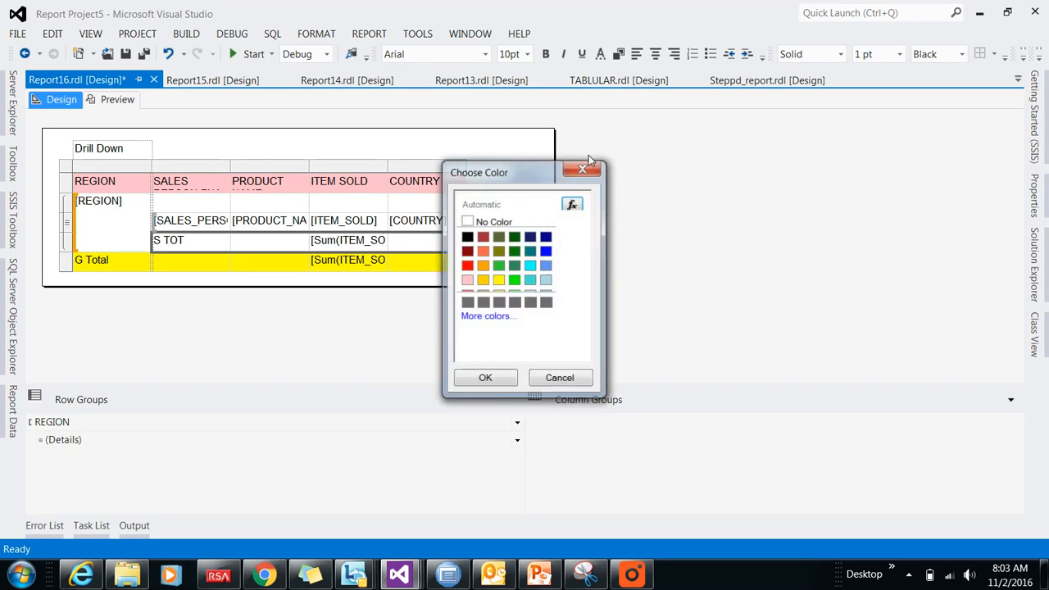
left_click(545, 279)
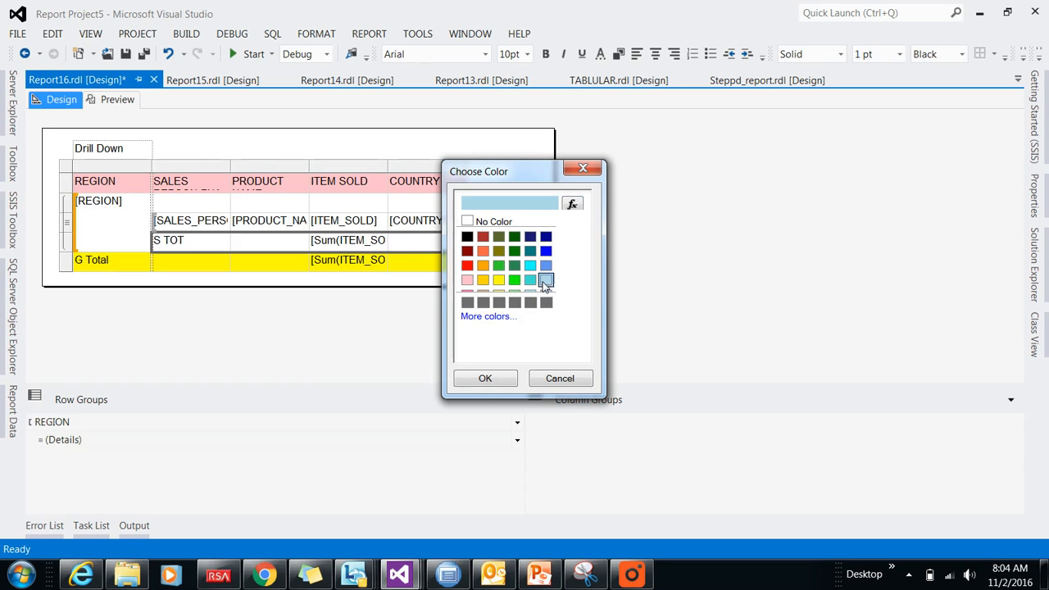
left_click(481, 380)
Give the REGION group header row a gold background color, and preview the report with the ASIA region expanded
left_click(66, 203)
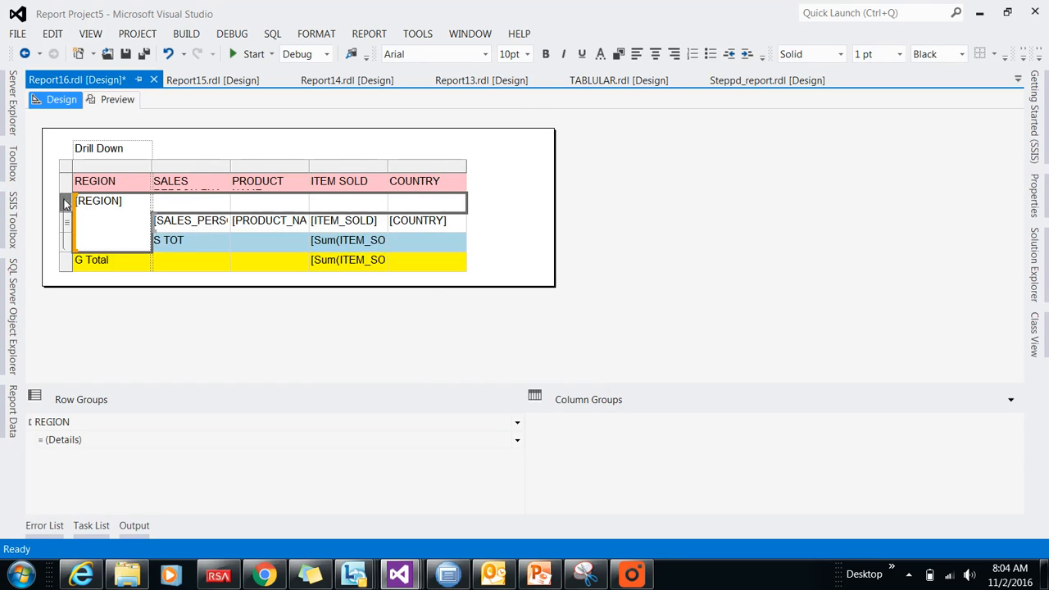
left_click(619, 54)
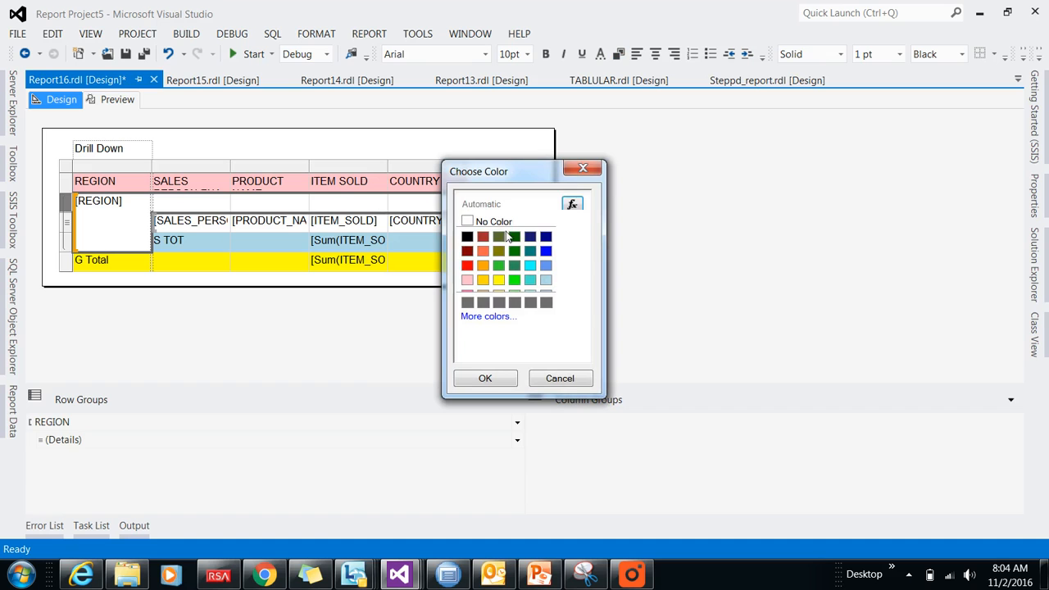
left_click(481, 266)
left_click(485, 378)
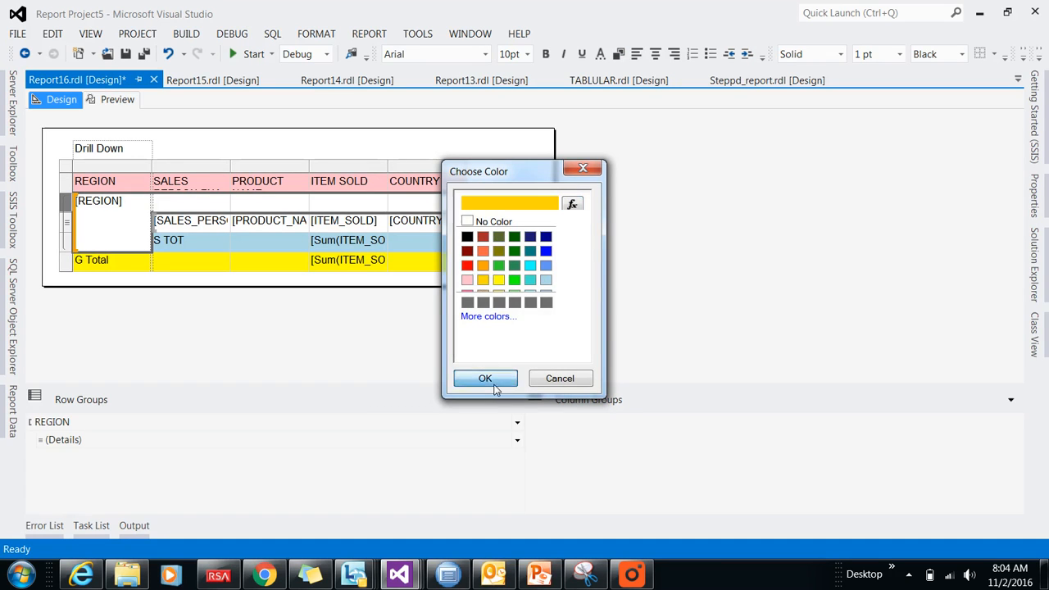
left_click(106, 99)
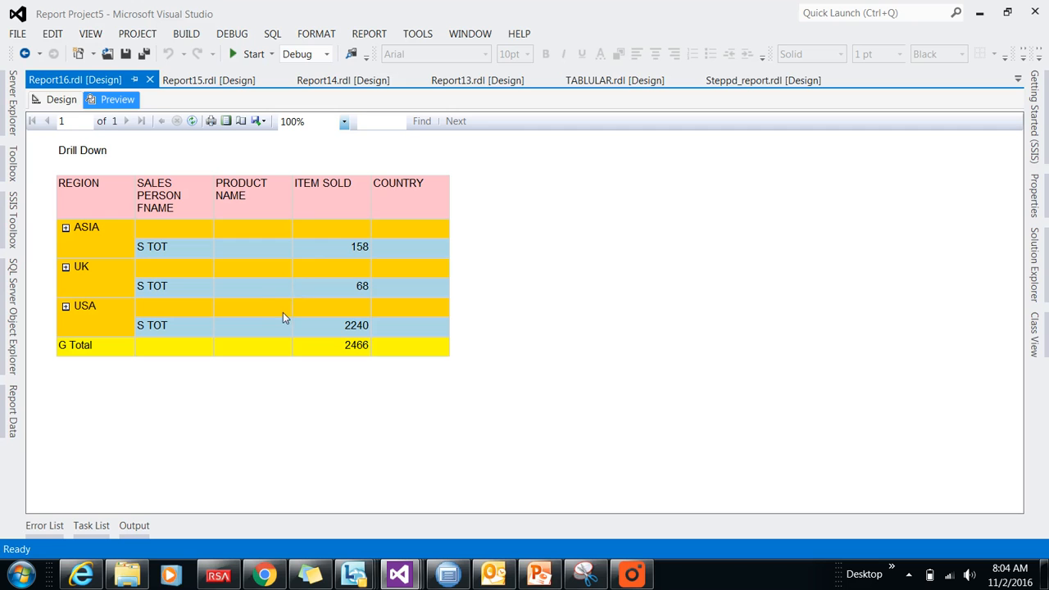
left_click(67, 228)
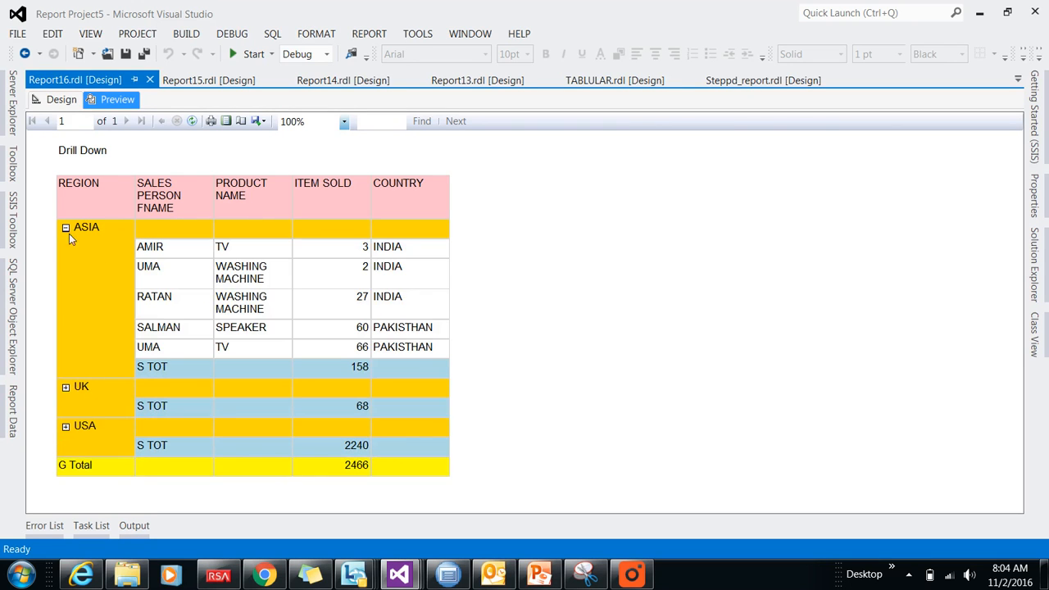
Expand the UK region's detail rows in the preview, and toggle the USA region's details open and closed
left_click(67, 387)
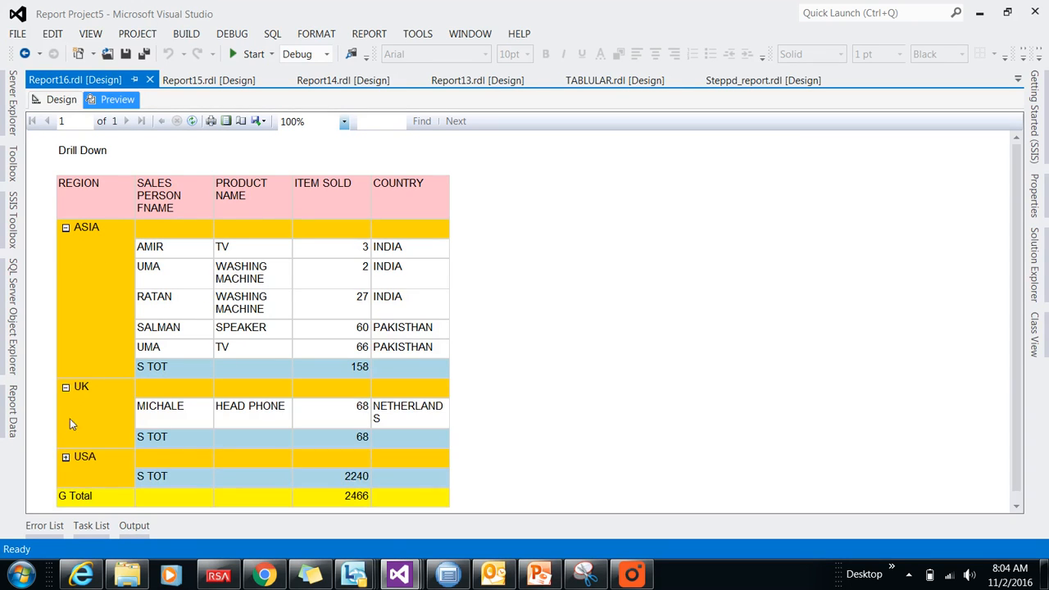
left_click(66, 457)
left_click(66, 457)
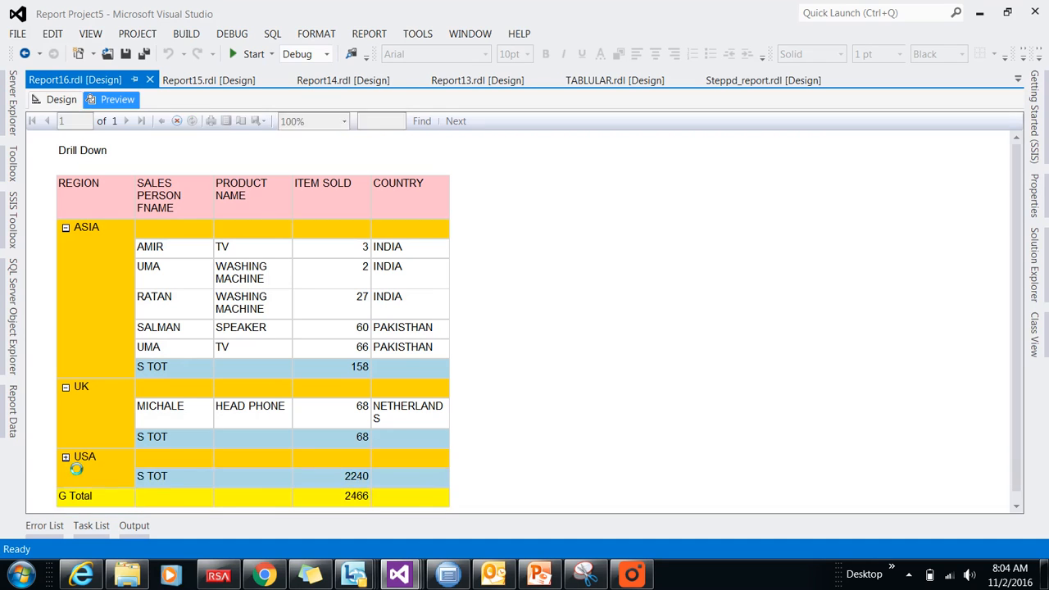
left_click(67, 458)
left_click(66, 457)
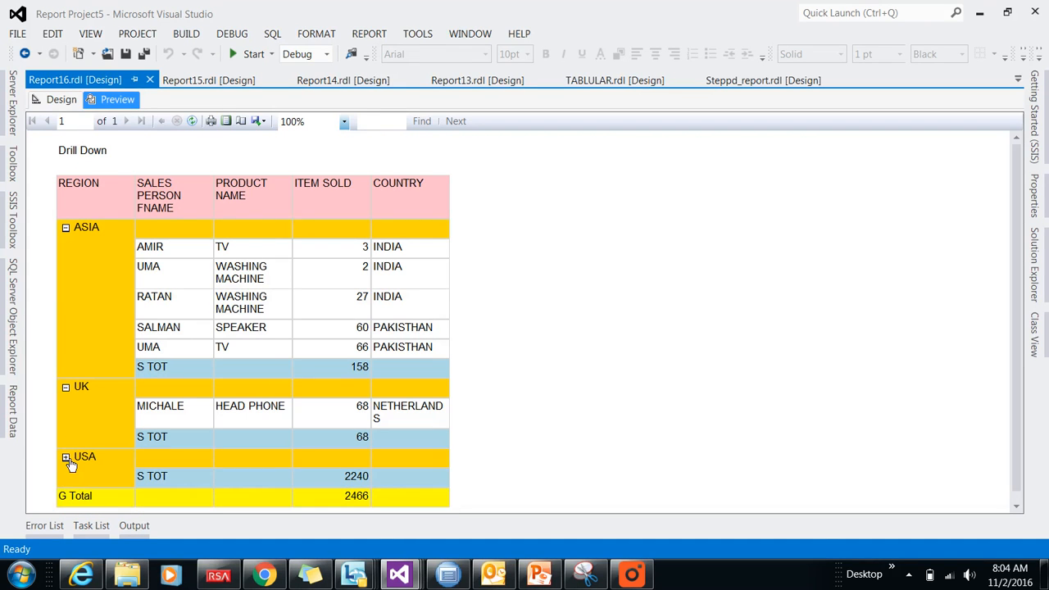
Check the ASIA region's toggle and subtotal in the preview, and collapse the ASIA and UK regions to their subtotals
left_click(67, 230)
left_click(66, 230)
scroll(320, 392, "down", 1)
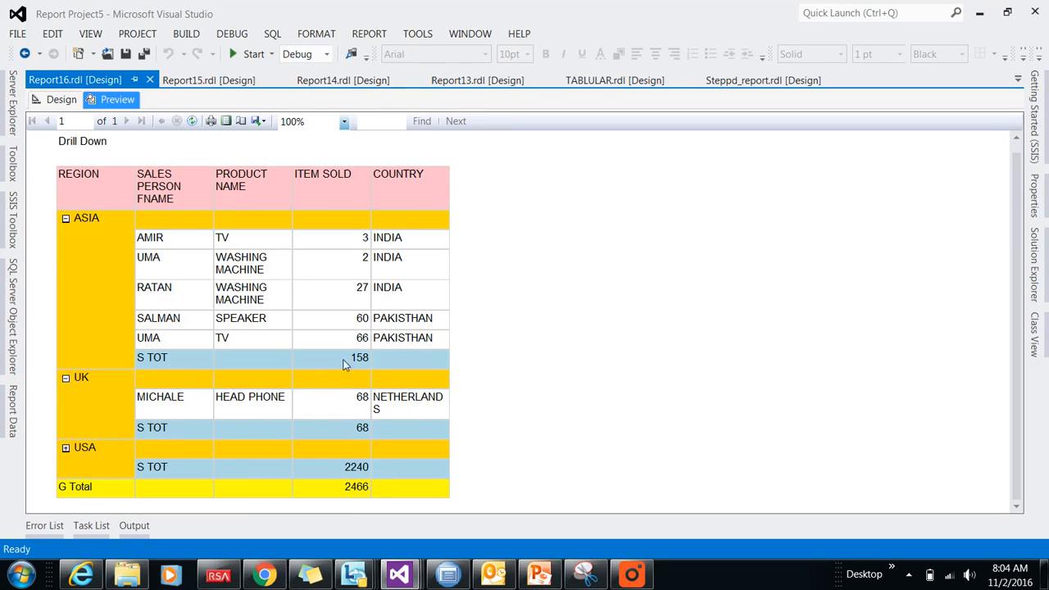
left_click(66, 220)
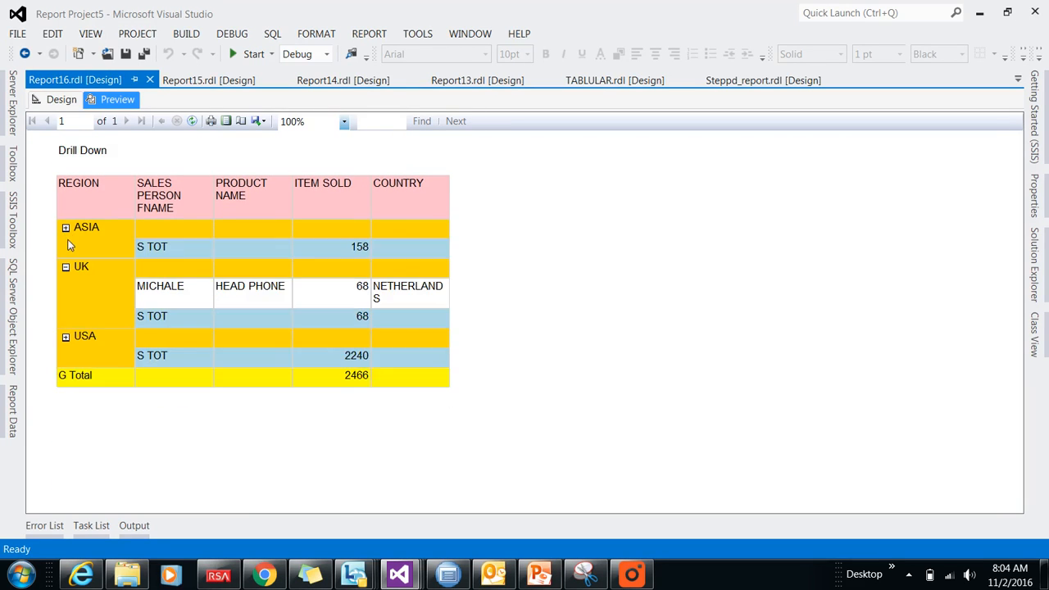
left_click(66, 268)
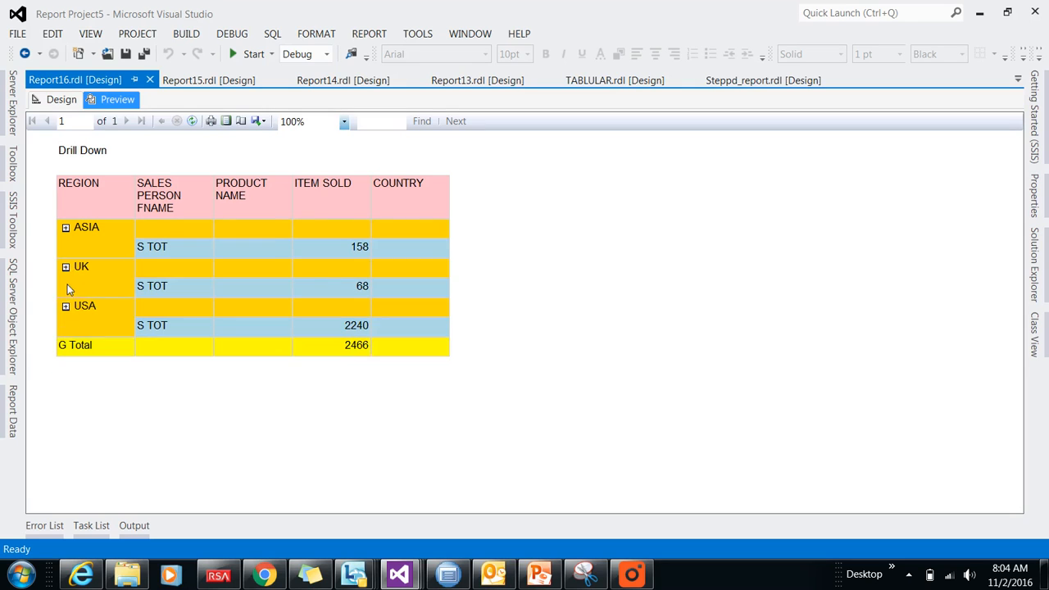
Look at the report design, and preview the report again with the ASIA, UK and USA regions all expanded
left_click(54, 100)
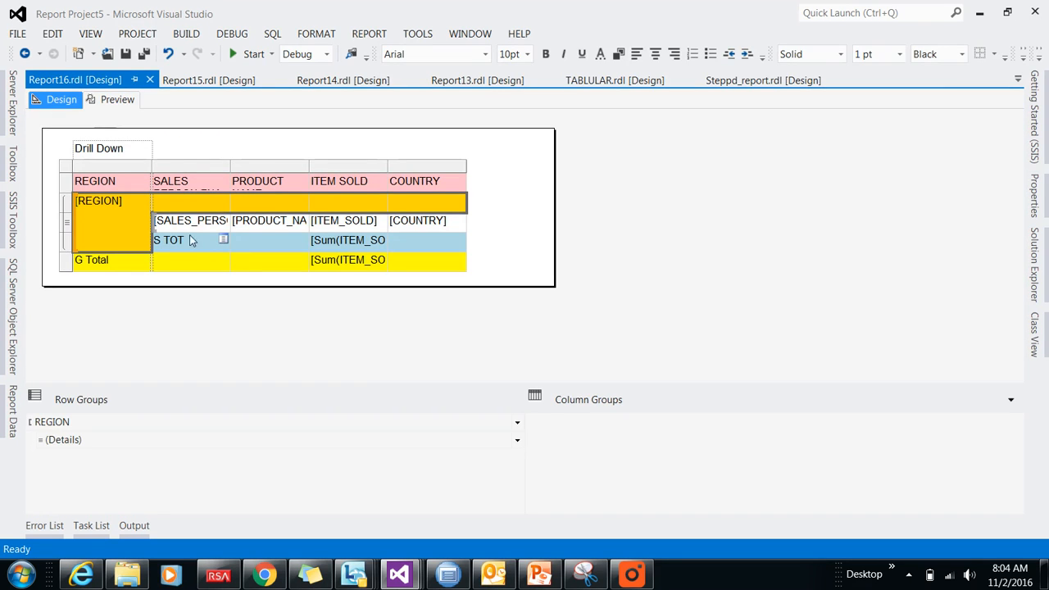
left_click(103, 105)
left_click(67, 230)
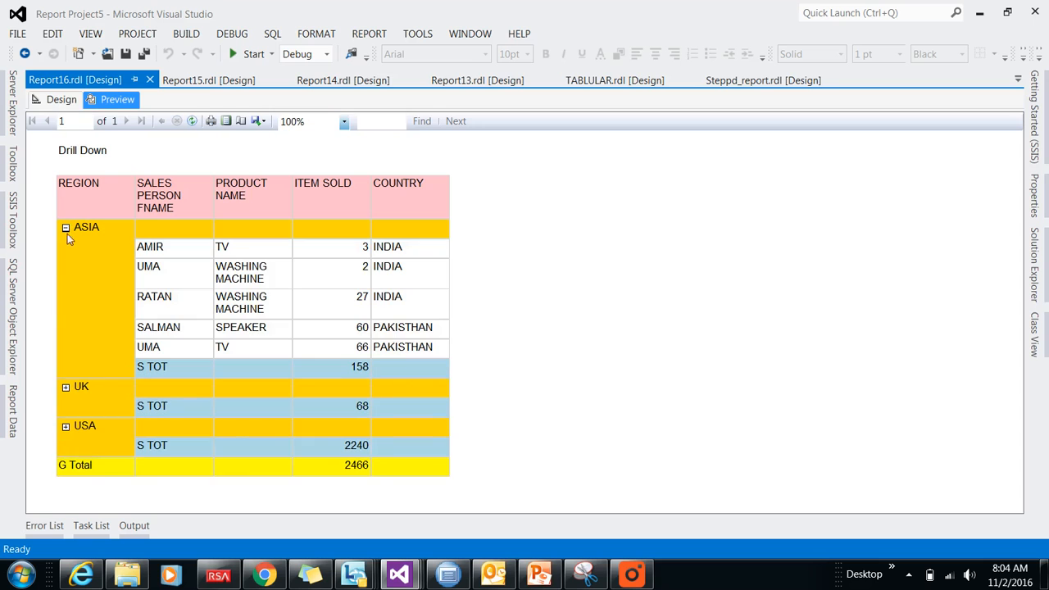
left_click(66, 387)
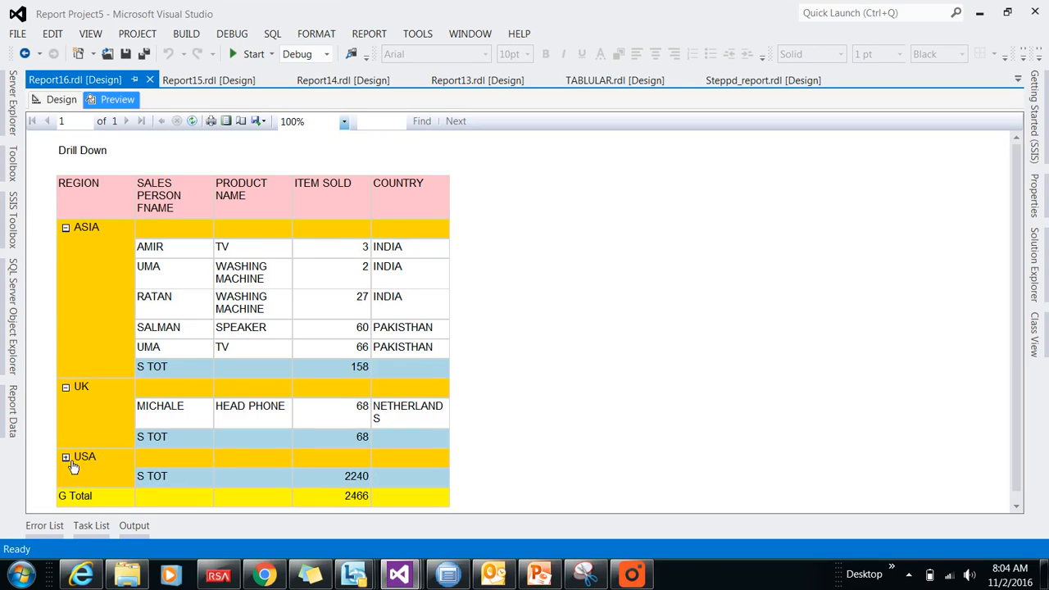
left_click(65, 457)
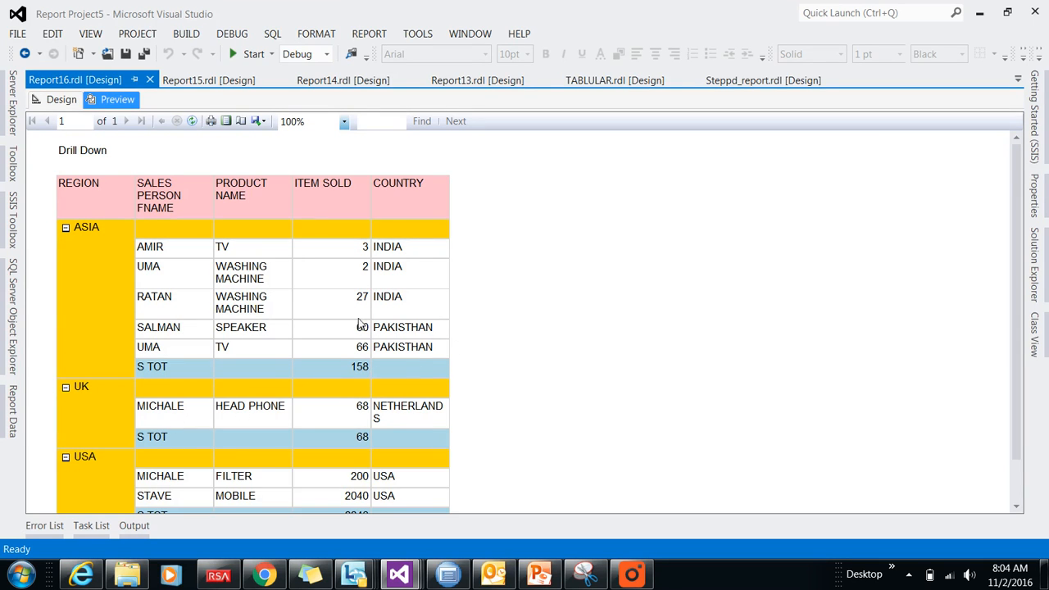